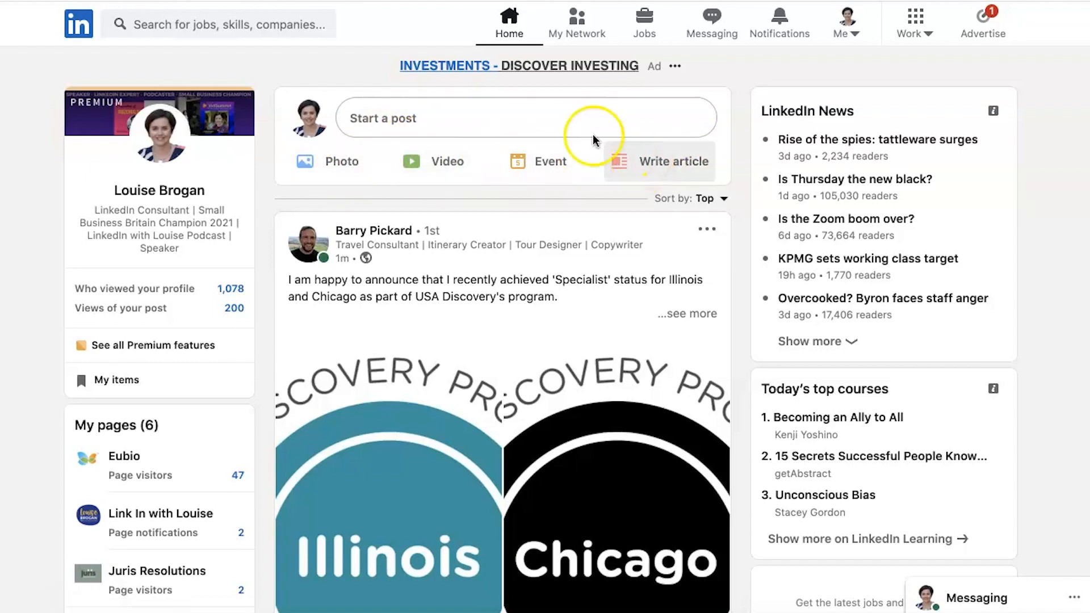
Step: Start a new post with a poll and enter the question "Do you use 'Awareness Days' in your marketing online?"
click(570, 121)
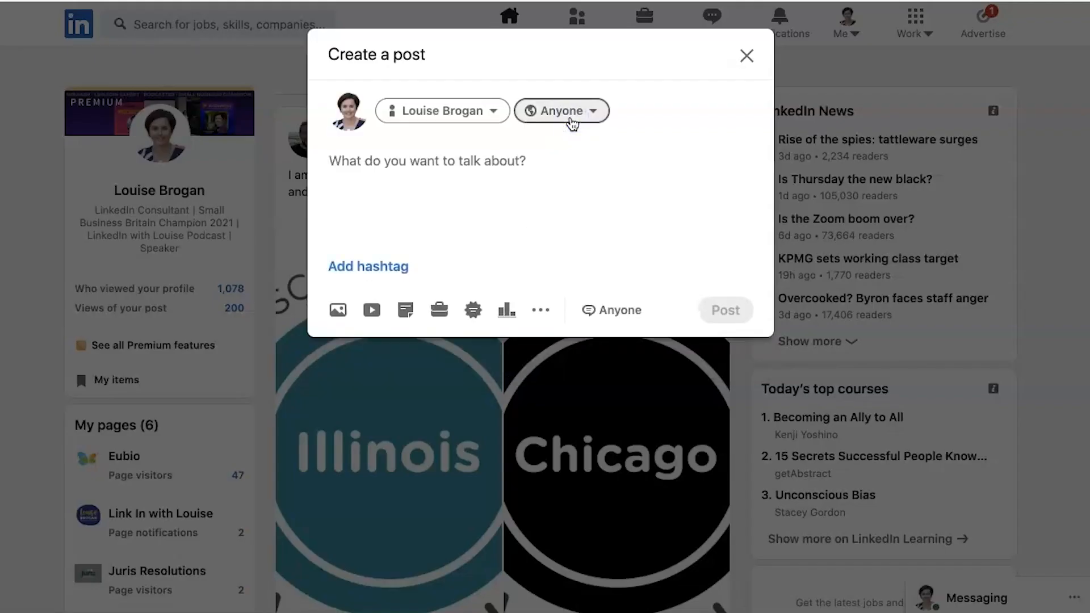
click(505, 320)
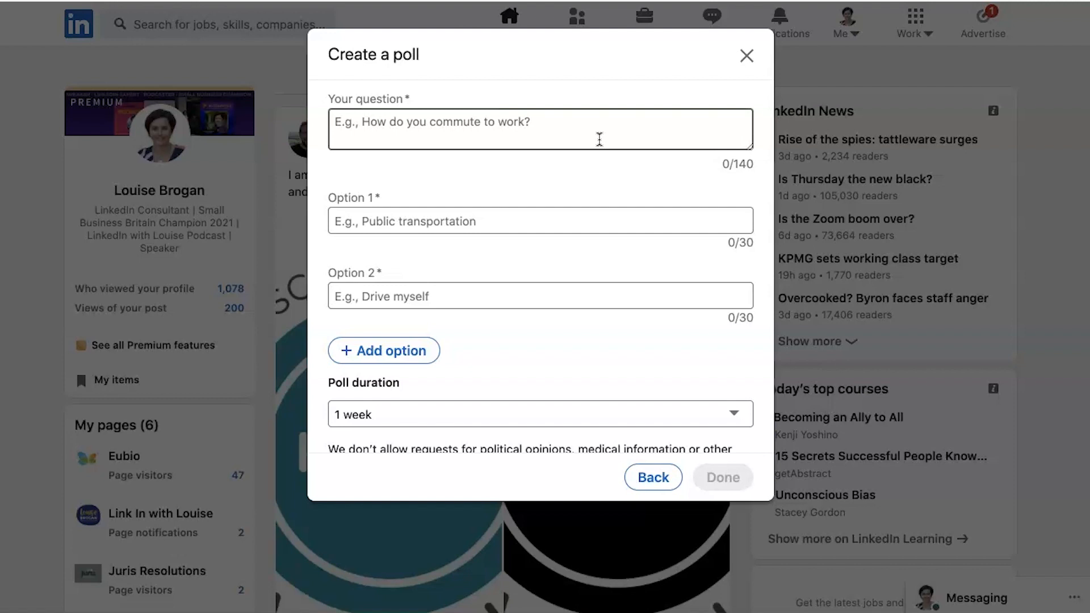
text(Do you)
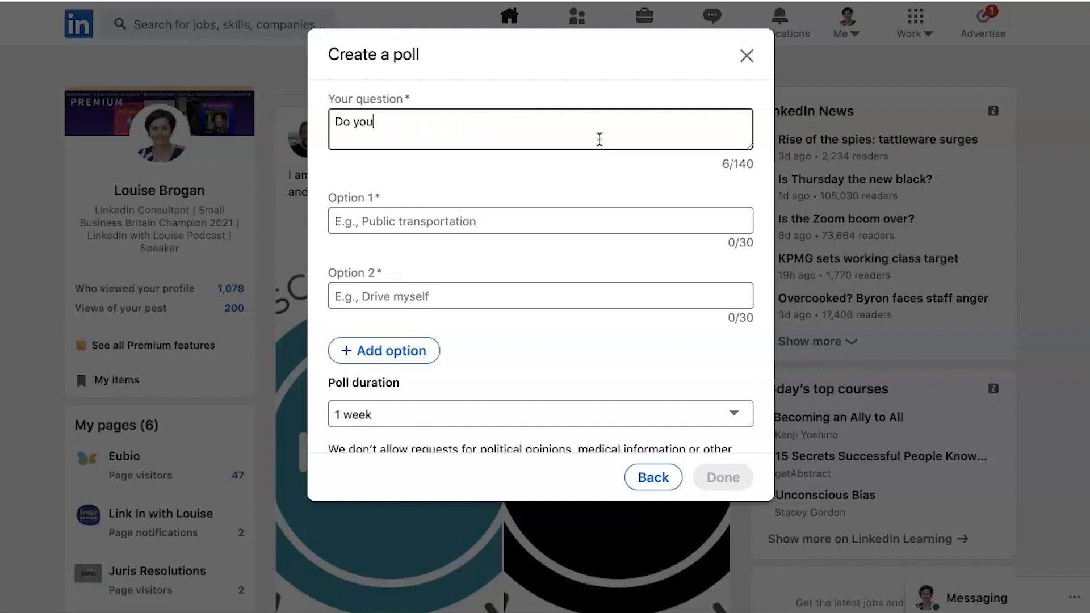
text( use 'Awareness Days)
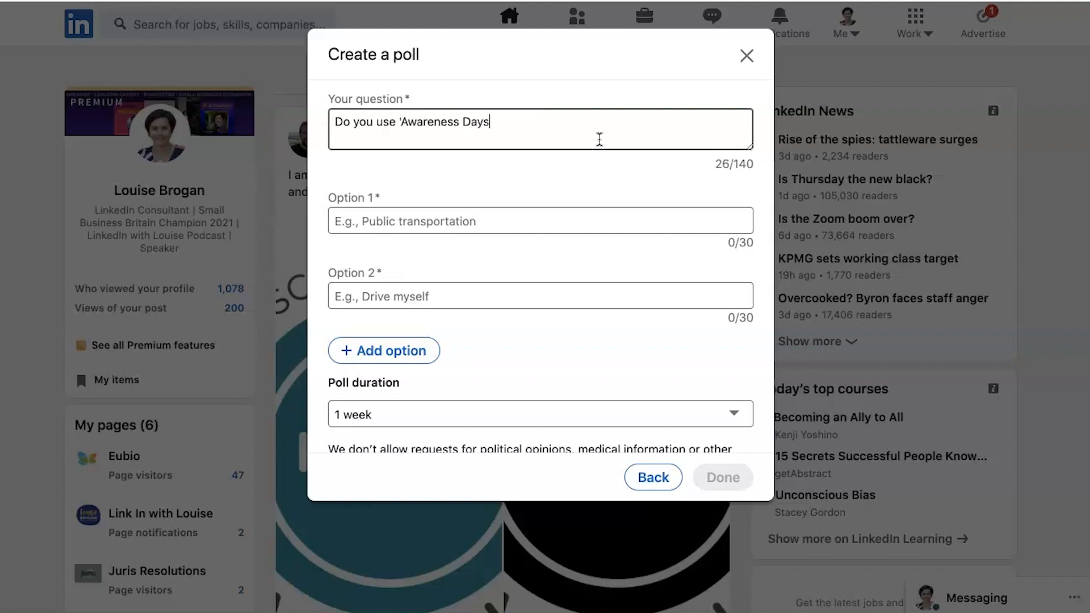
text(' in your marketing o)
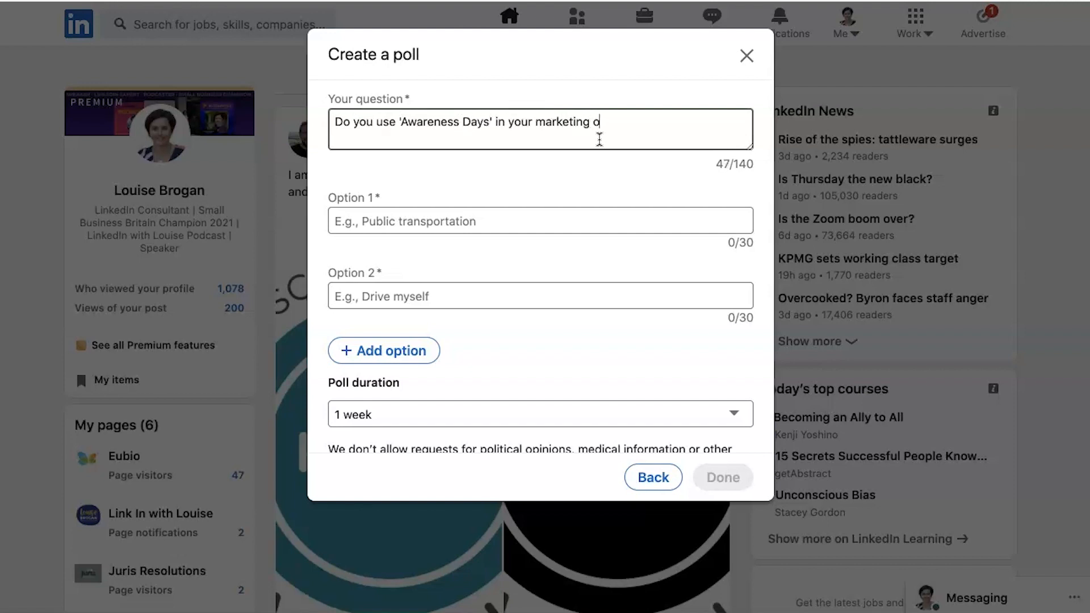
text(nline?)
Step: Enter "Yes all the time" as the poll's first answer option
click(552, 215)
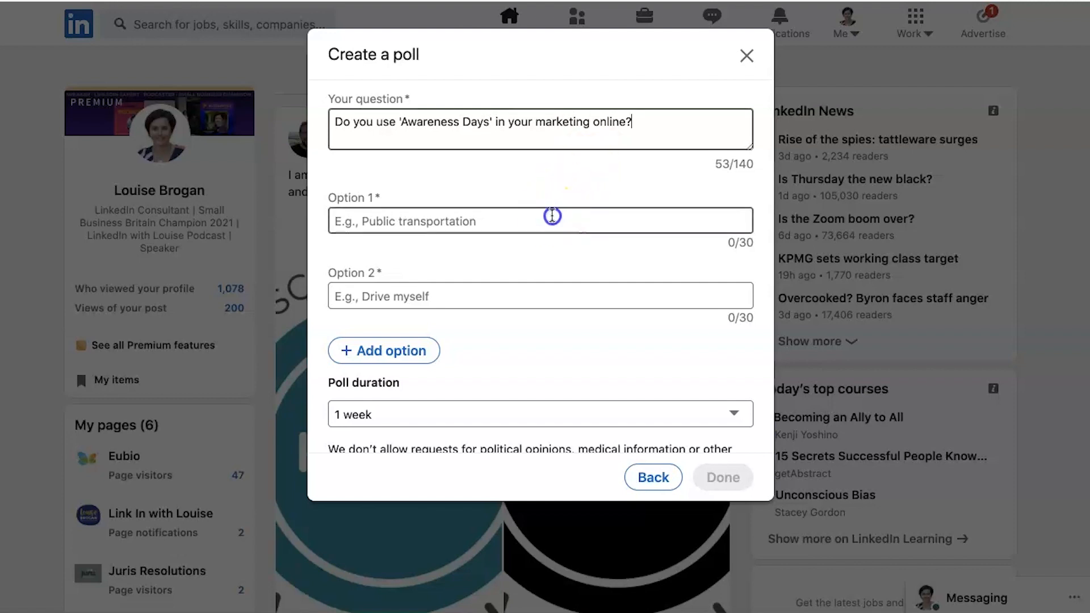
text(U)
key(BackSpace)
text(UYes)
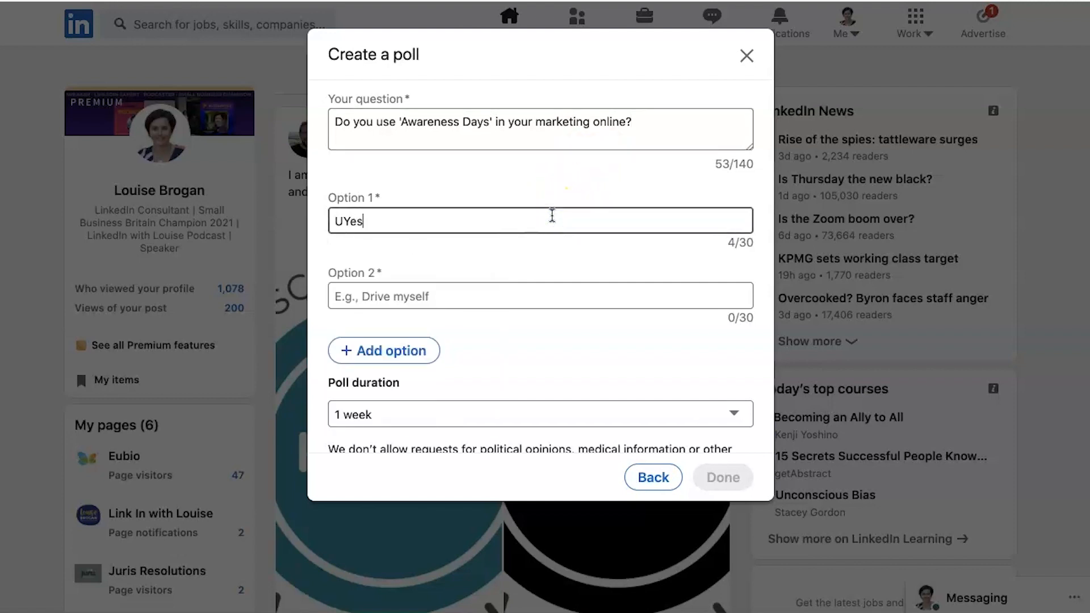
key(BackSpace)
key(BackSpace)
key(BackSpace)
key(BackSpace)
text(Yes all the time)
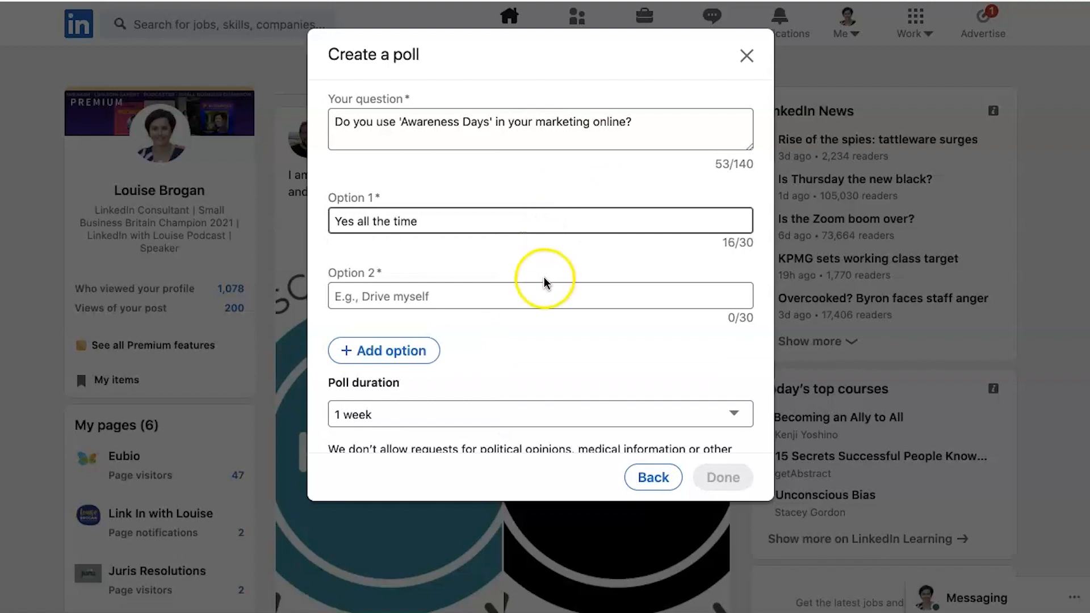
Step: Enter "No- I don't find them relevant" as the second answer option, keeping it within the 30-character limit
click(532, 297)
text(No - what)
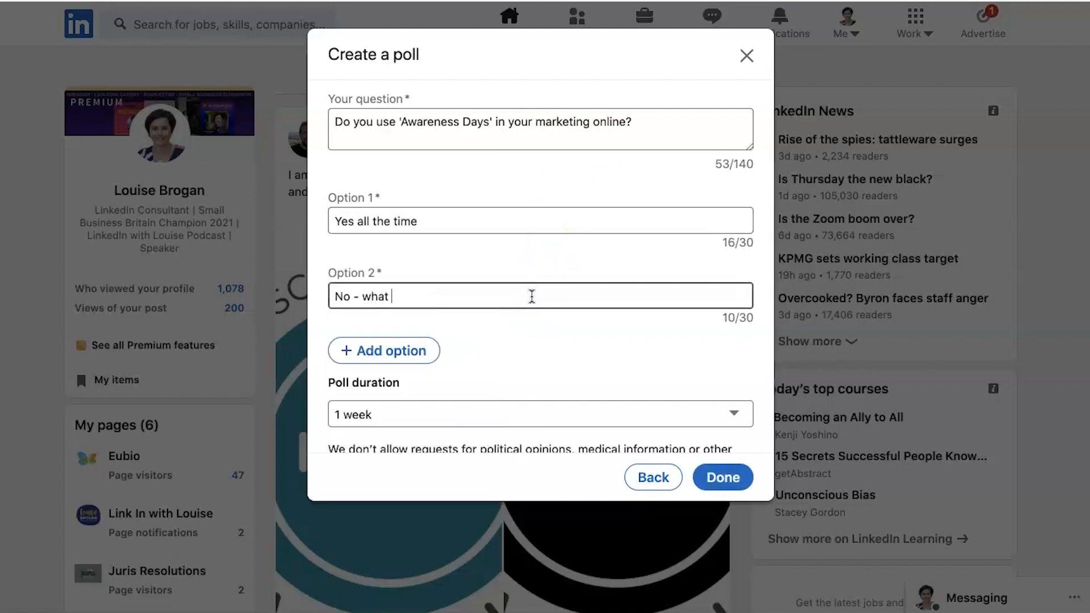
key(BackSpace)
key(BackSpace)
key(BackSpace)
key(BackSpace)
key(BackSpace)
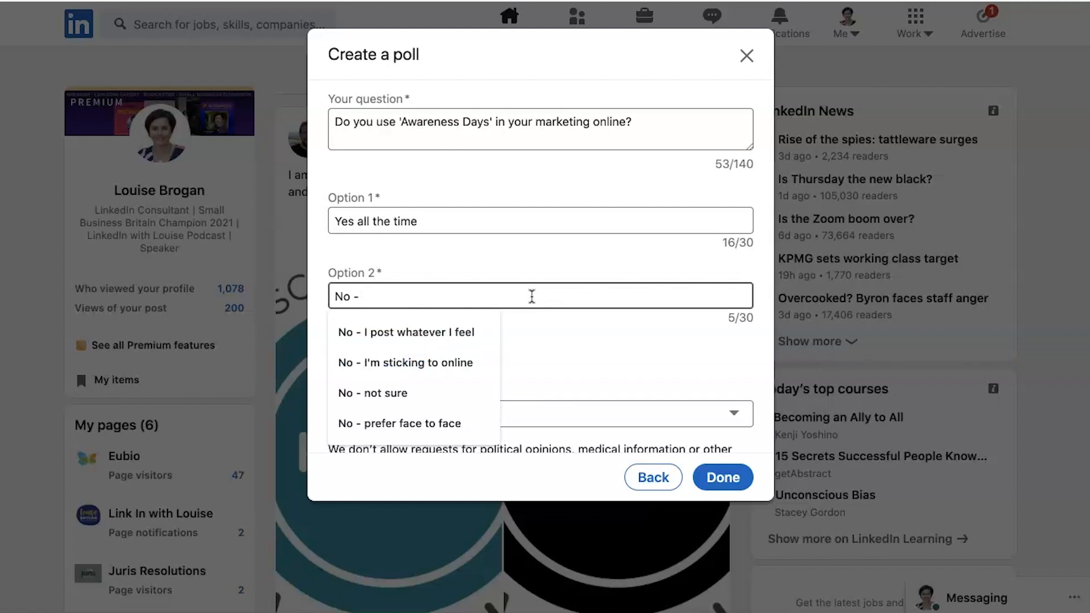
text(I don't find)
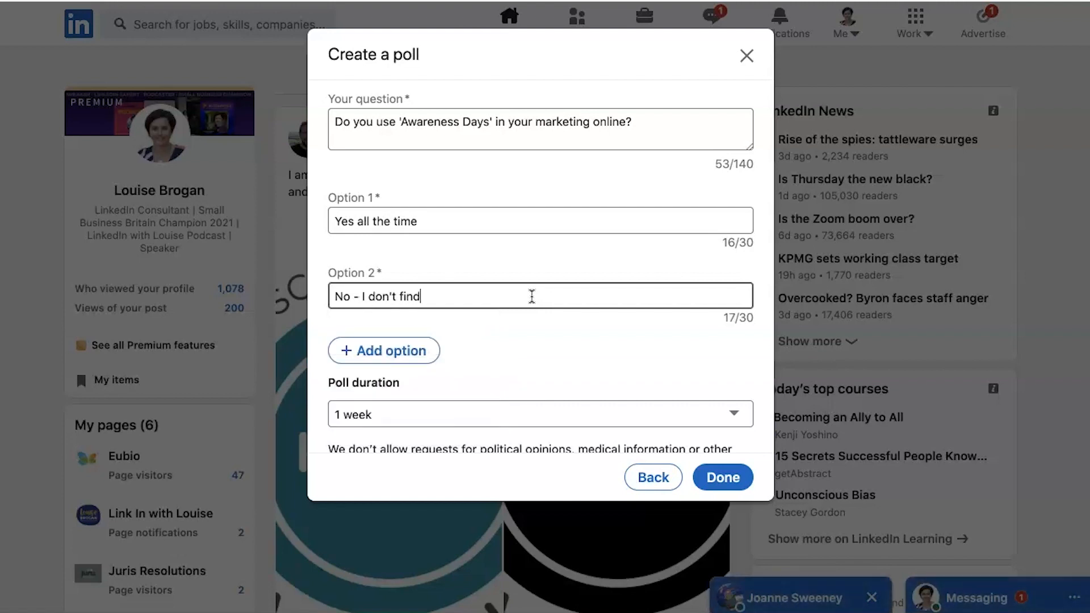
text( them relevan)
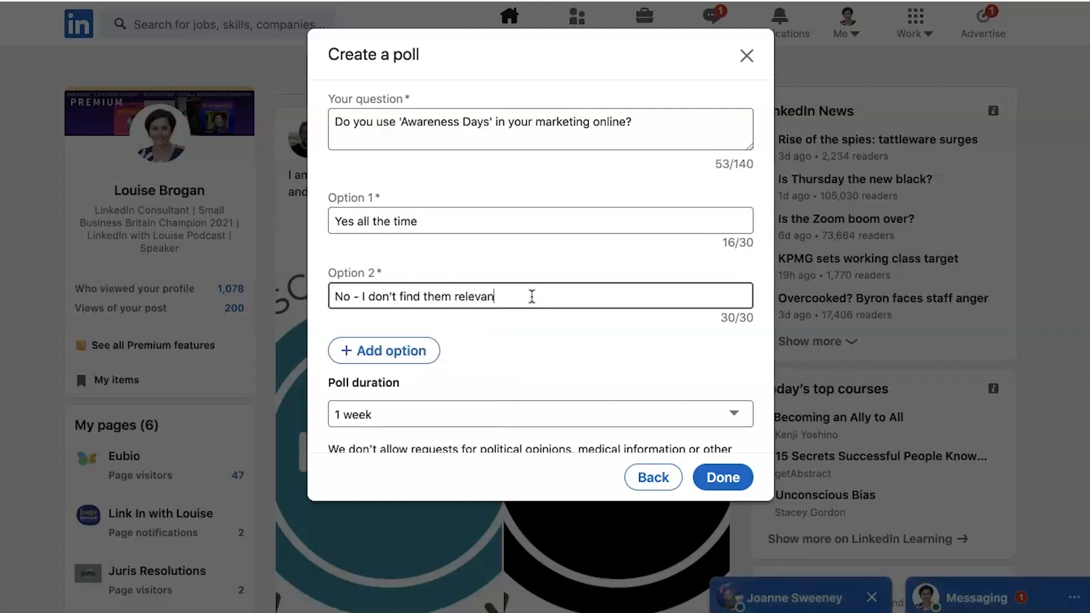
text(t)
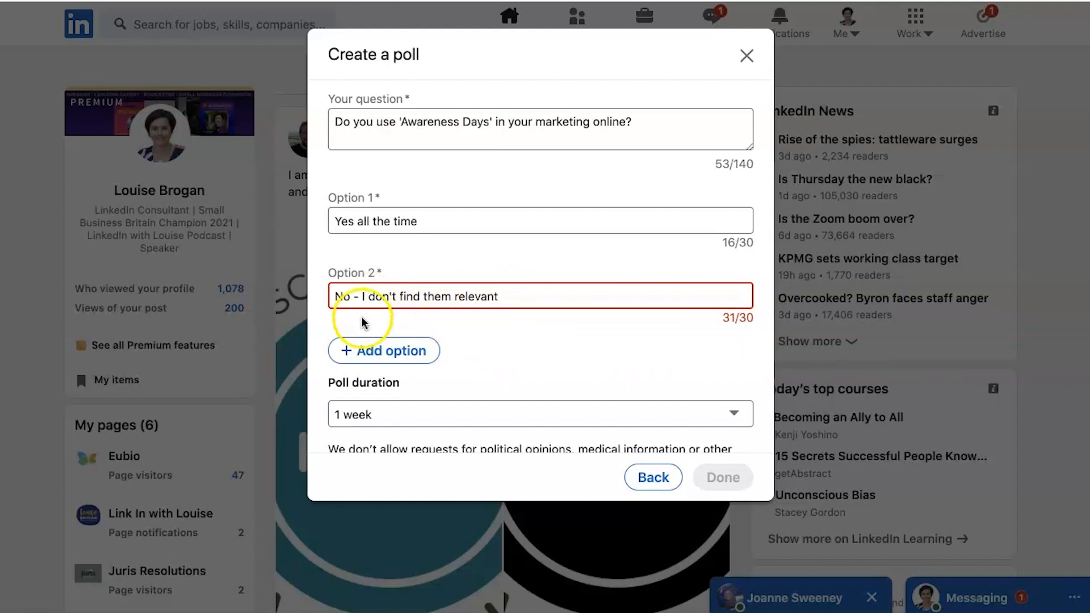
click(355, 298)
key(BackSpace)
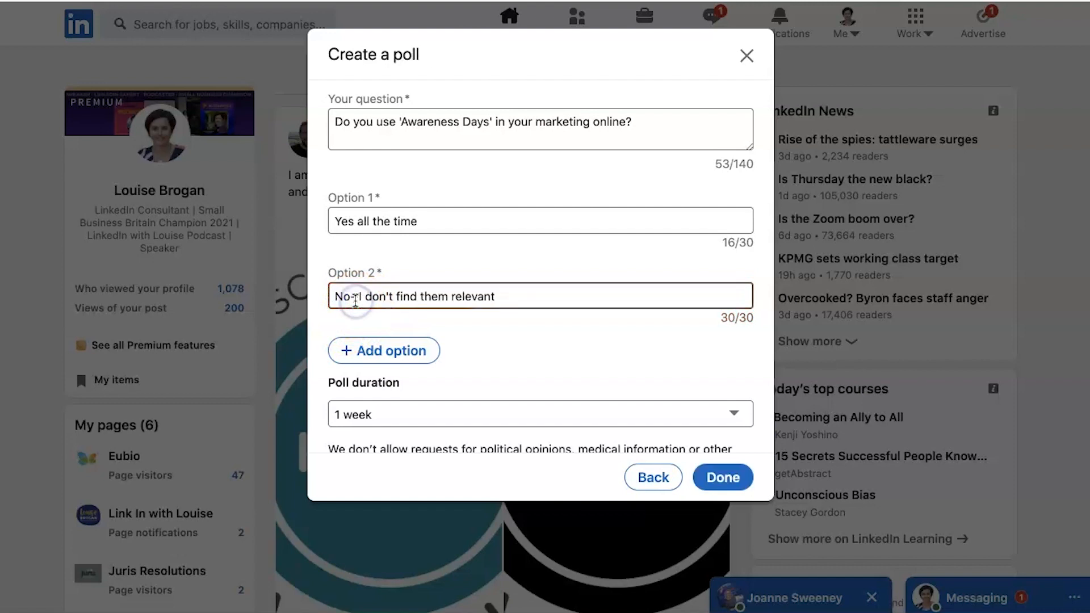
Step: Add a third answer option to the poll reading "What are awareness days?"
click(400, 350)
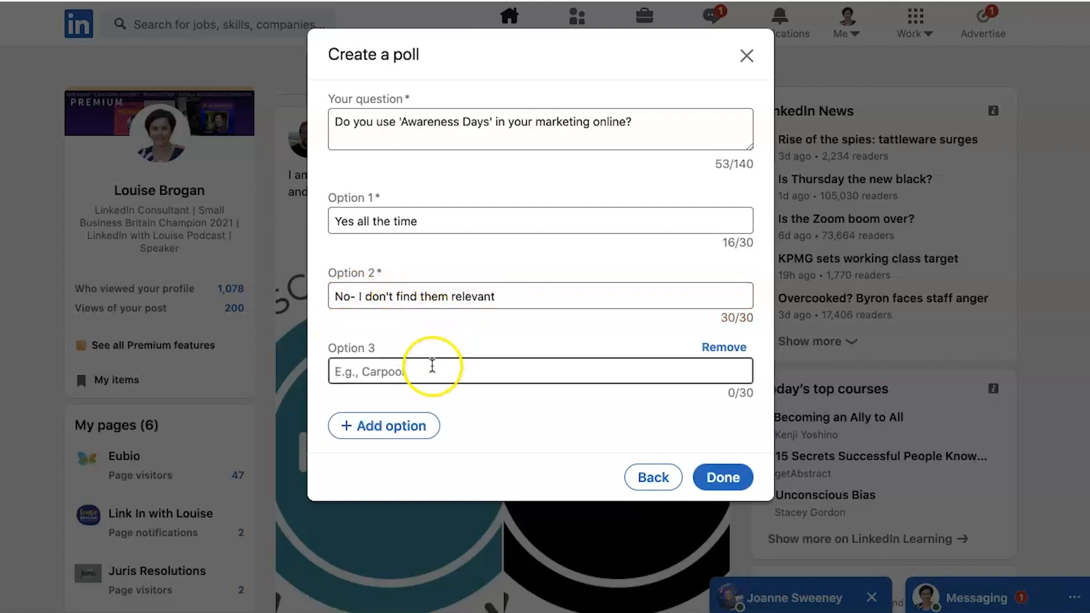
text(WHat are aw)
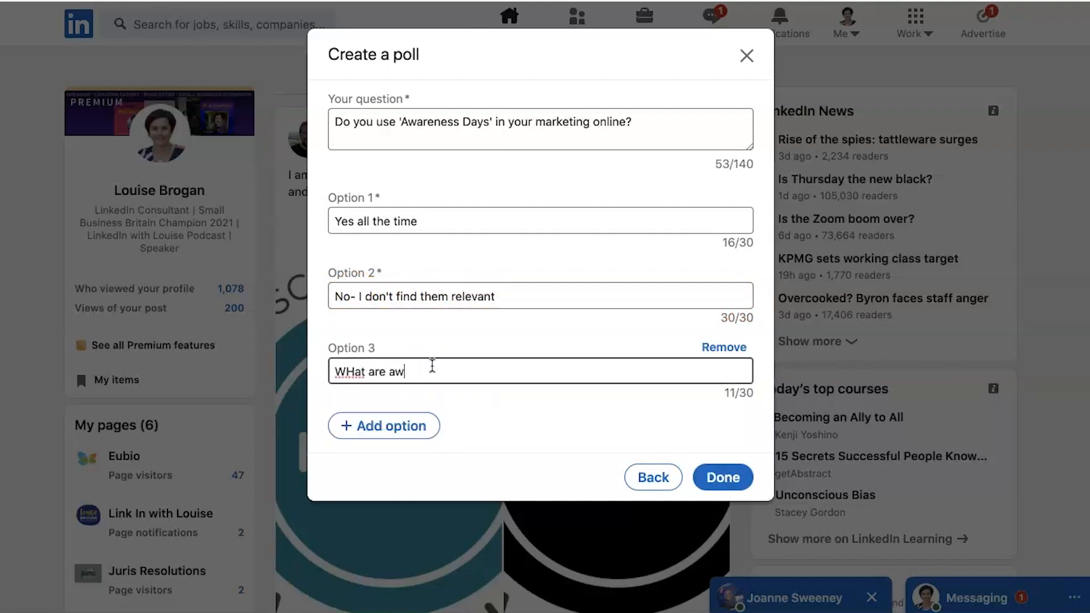
text(areness days?)
double_click(348, 373)
text(What)
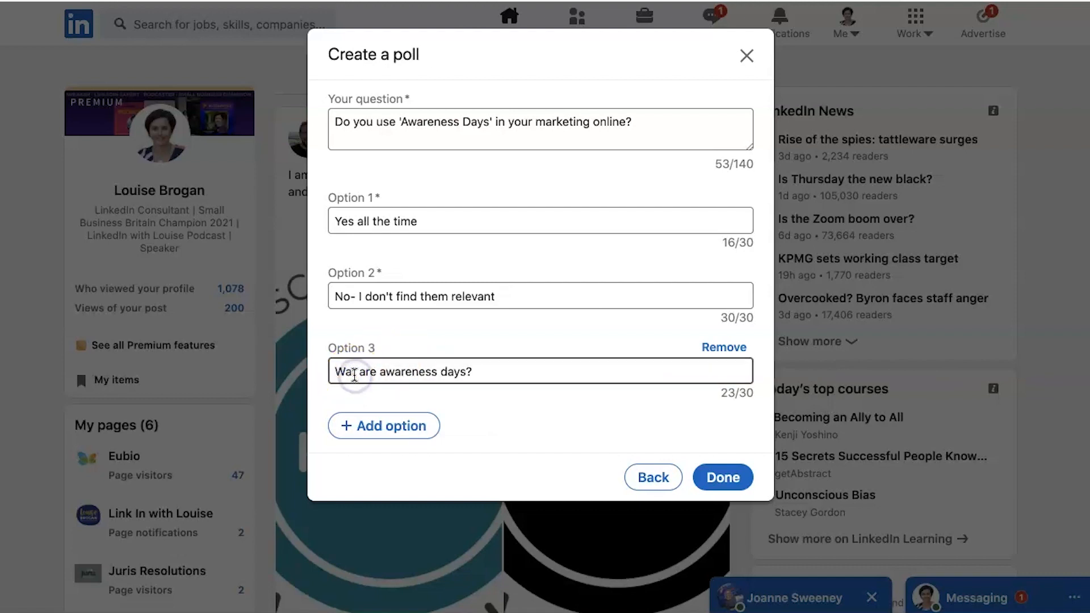
Step: Add a fourth answer option to the poll reading "Other - let me know below"
click(353, 423)
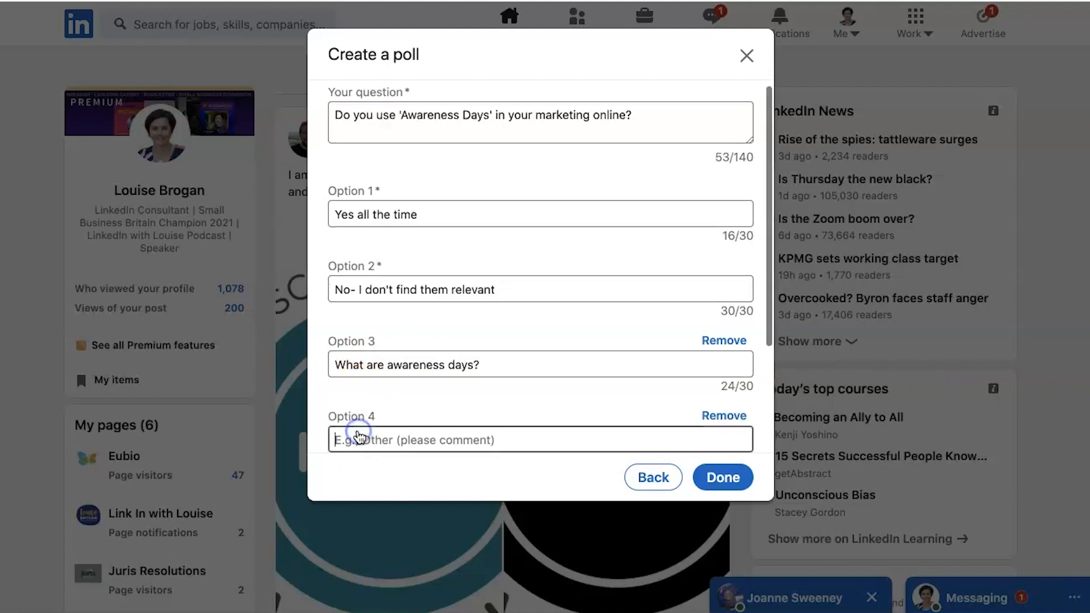
click(423, 442)
text(Other - let me know below)
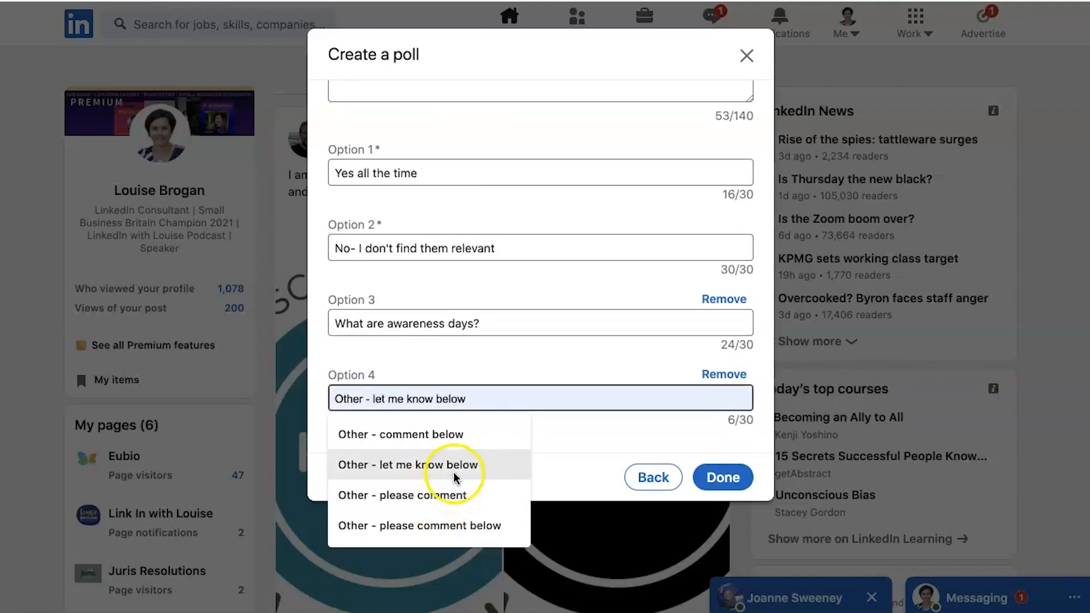
click(453, 472)
Step: Choose a poll duration of 1 week and finish the poll so it is attached to the post
scroll(544, 418, down, 3)
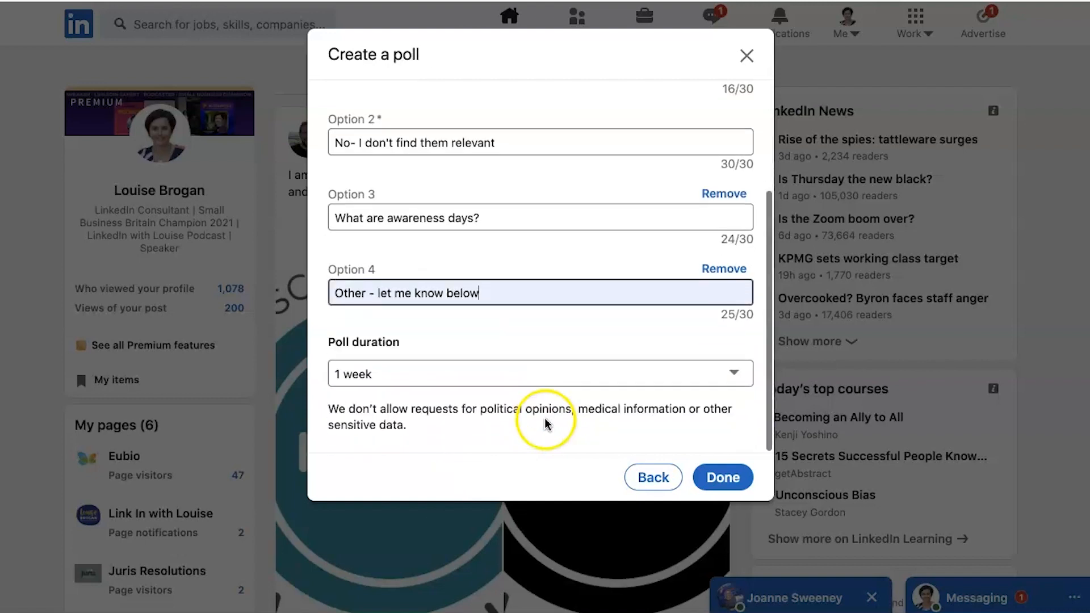
click(490, 381)
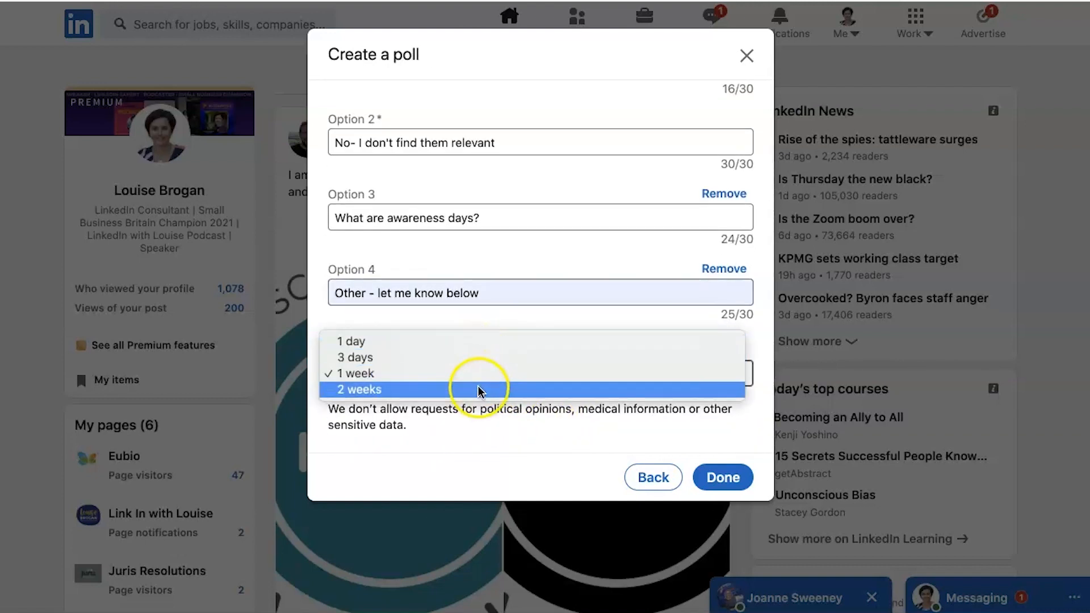
click(493, 374)
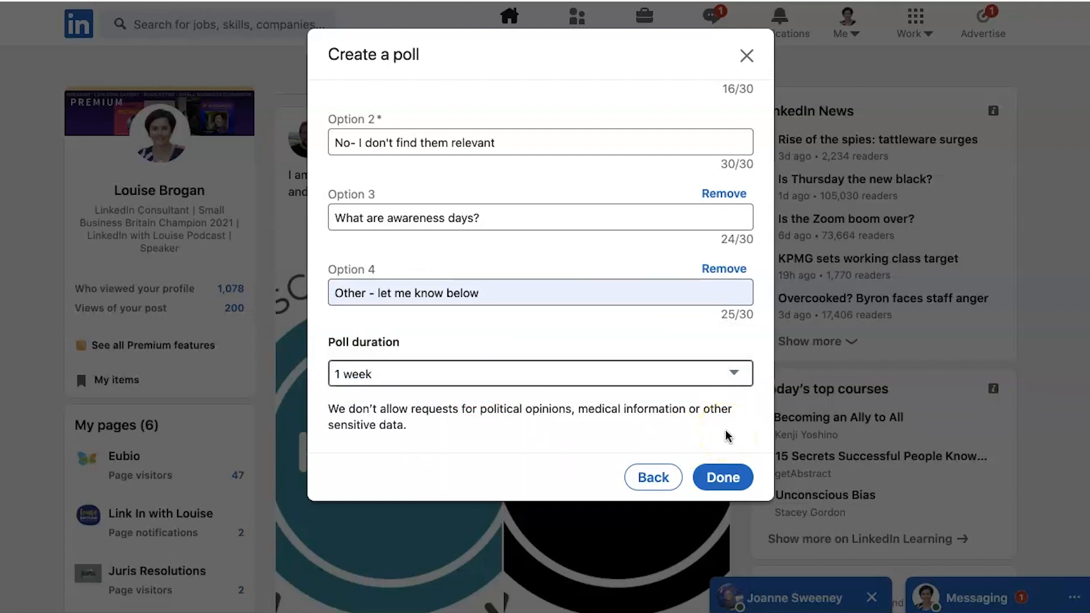
click(727, 477)
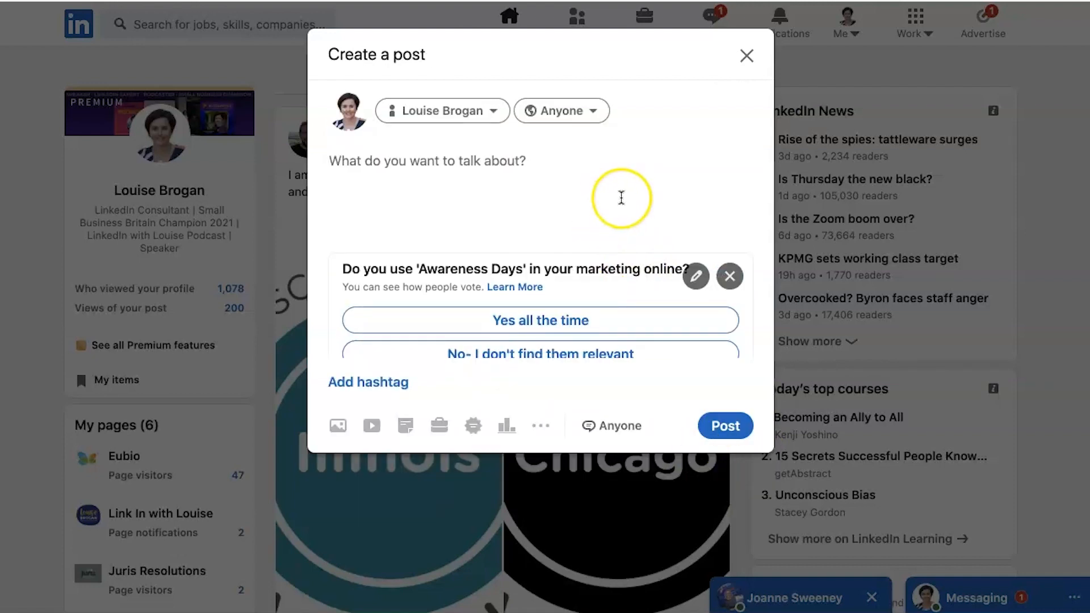
Step: Begin the post text above the poll with "I am working with clients to develop their Content Plan for LinkedIn"
scroll(622, 199, down, 2)
scroll(621, 197, down, 1)
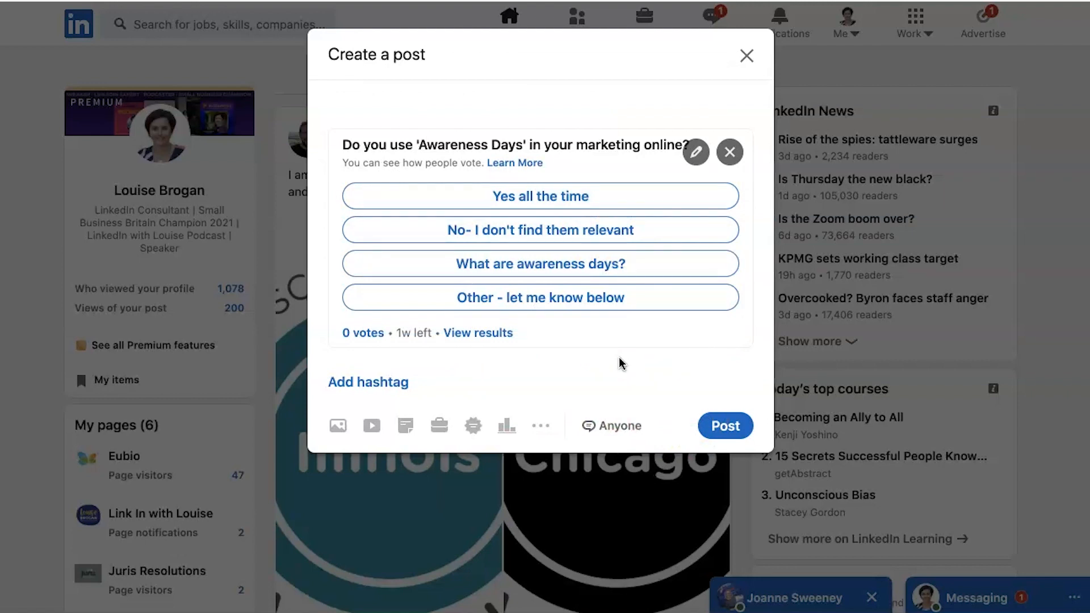
scroll(590, 341, up, 5)
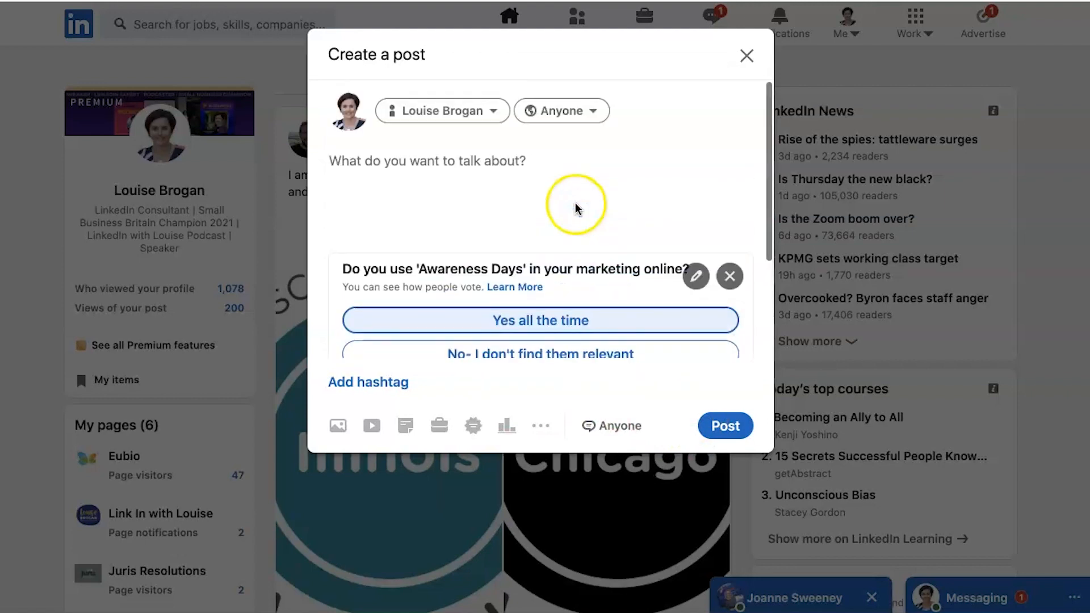
click(423, 160)
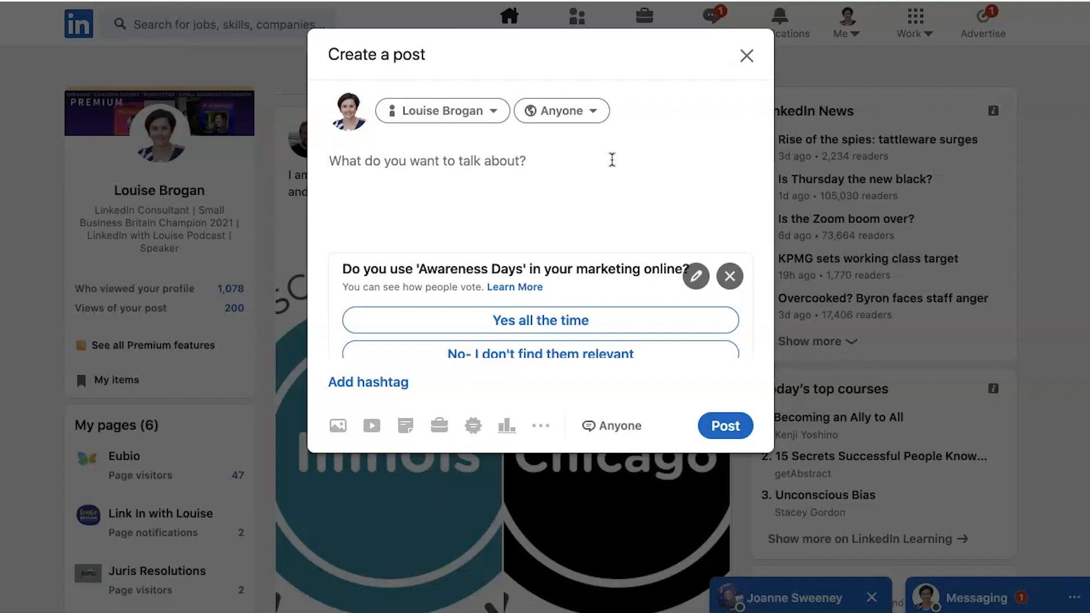
text(I am working w)
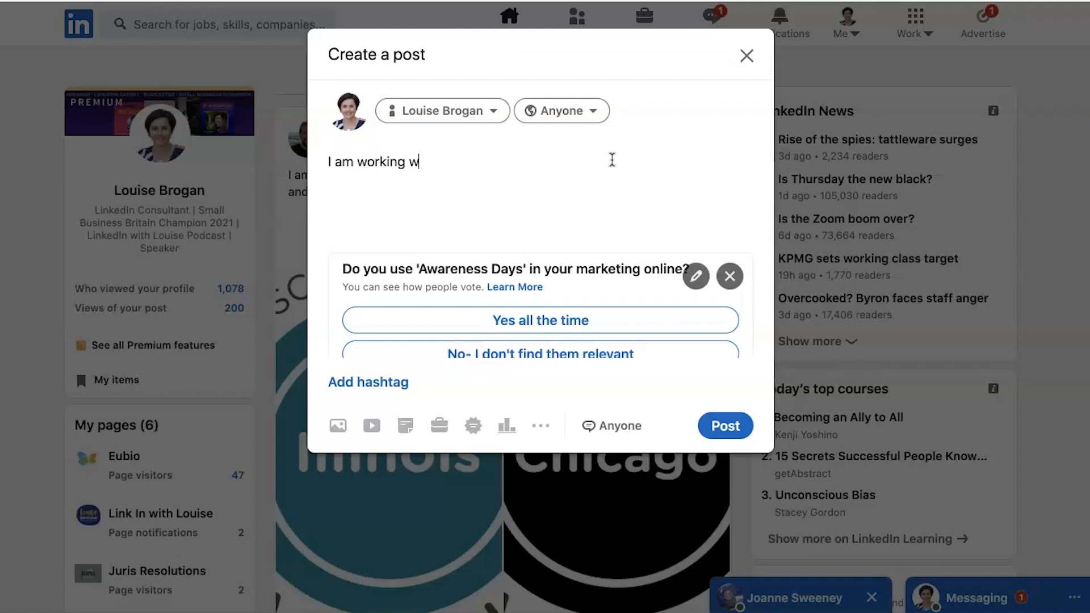
text(ith clietn)
key(BackSpace)
text(ts to develop t)
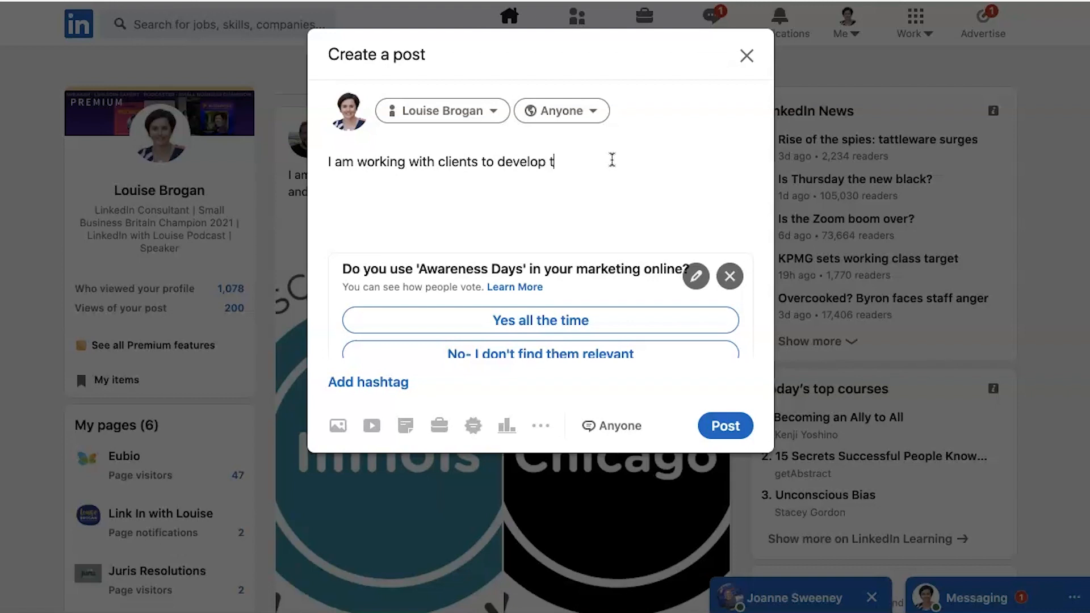
text(heir Content Plan for LinkedIn )
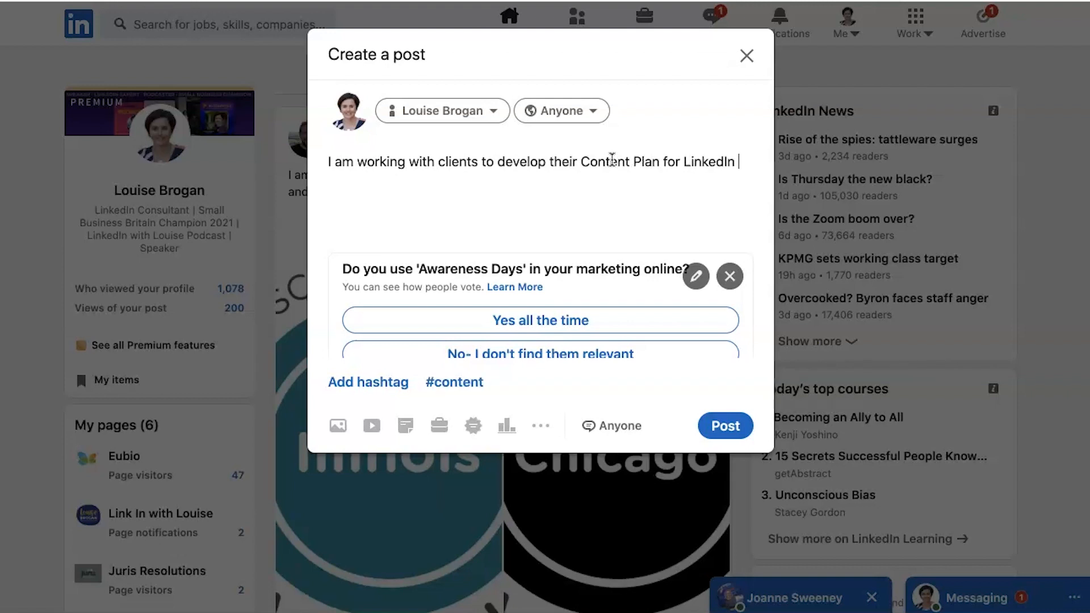
Step: Add the sentence "This is a new service I offer which I am very excited about." to the post text
text(This is a new service I fo)
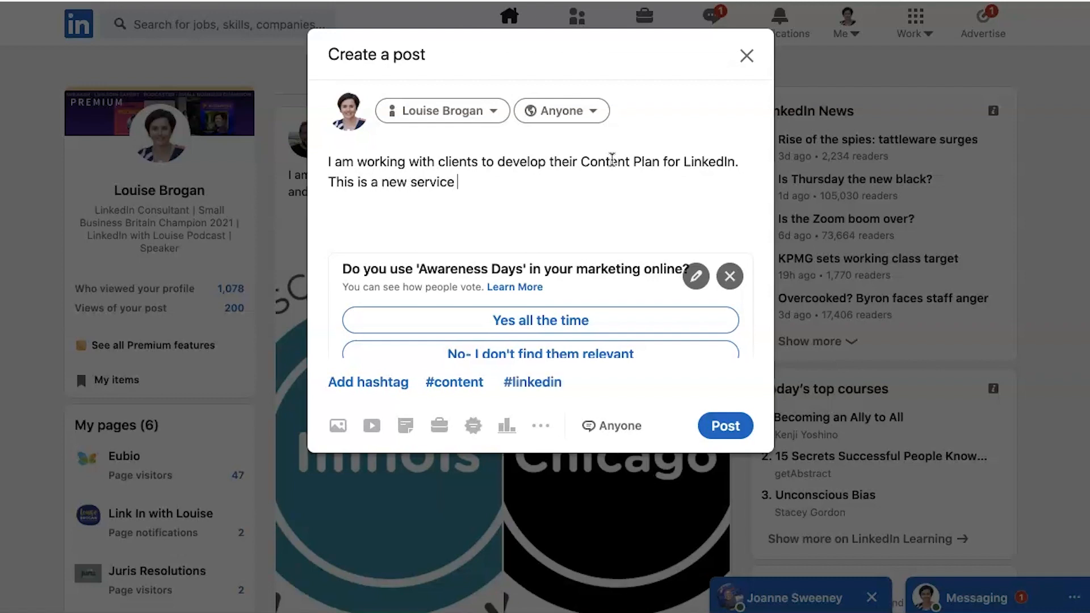
key(BackSpace)
key(BackSpace)
text(offer which I am )
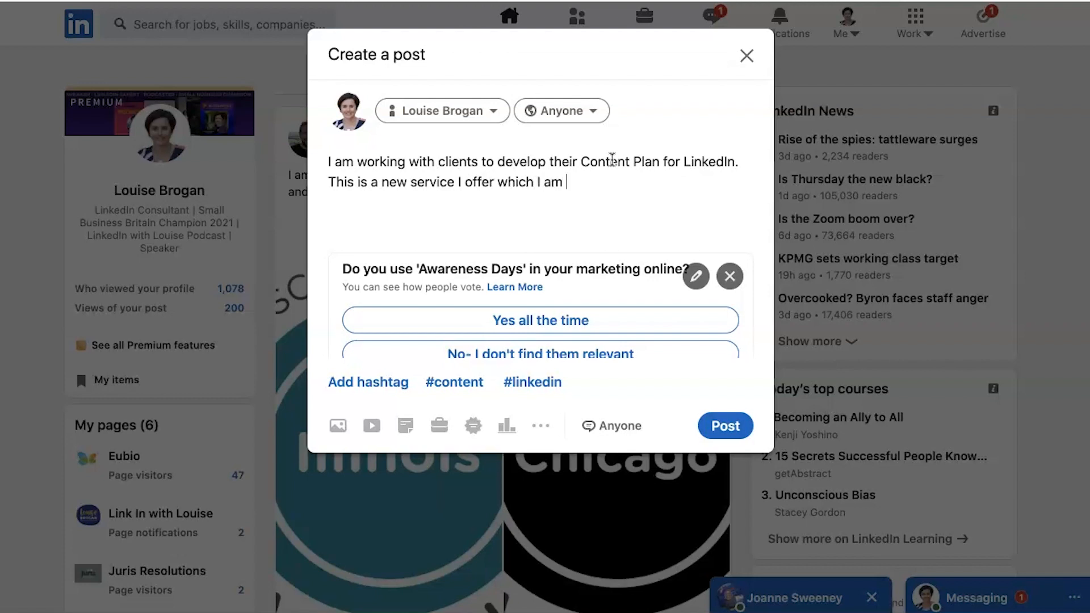
text(very excited about.)
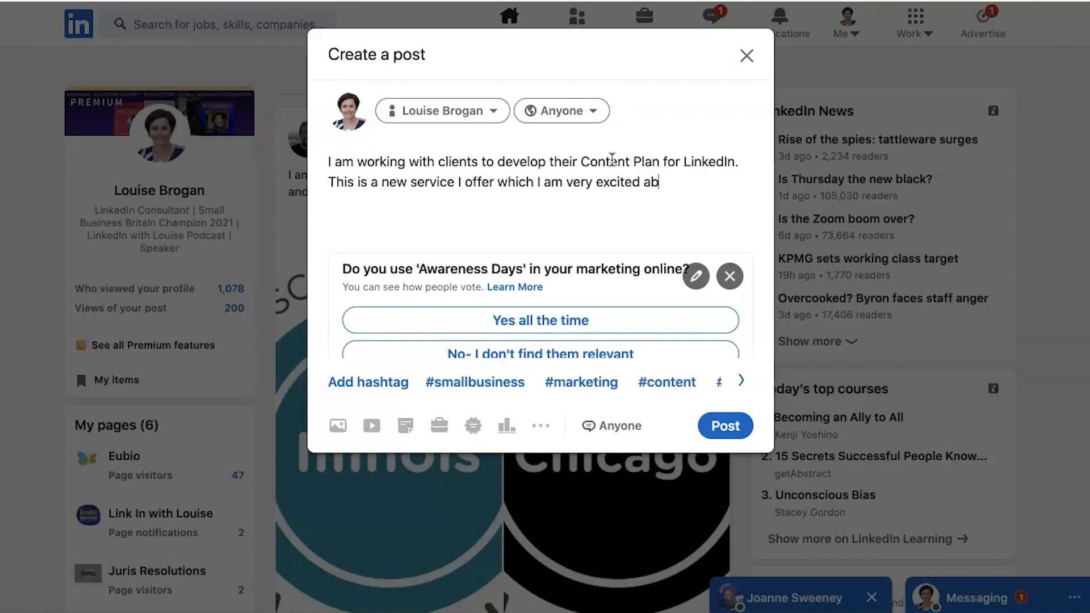
Step: Start a new paragraph in the post text with "But enough about me!"
key(Return)
key(Return)
text(But enou)
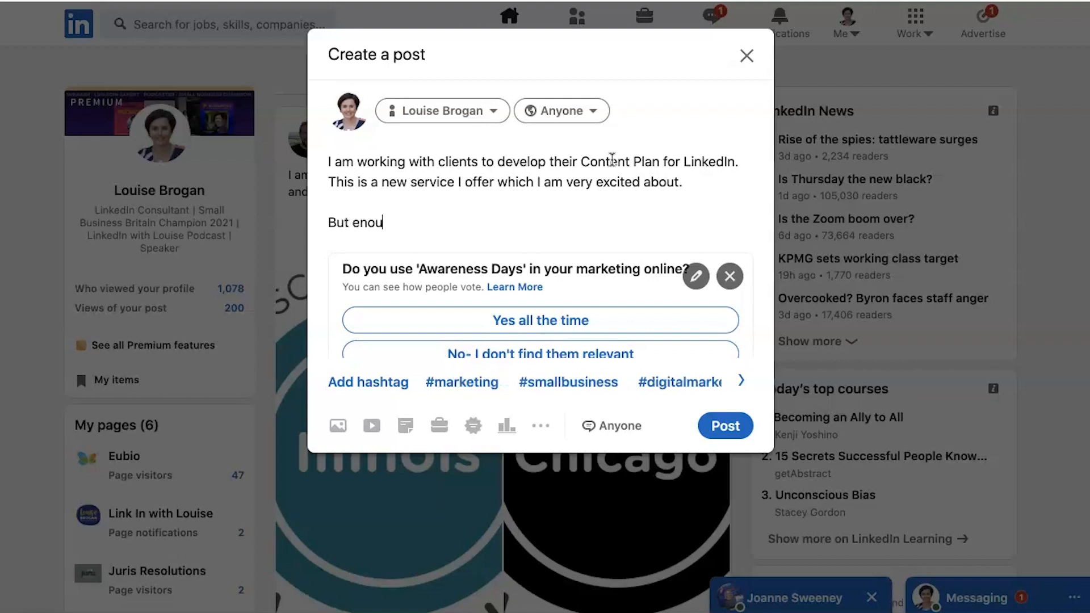
text(gh about me!  )
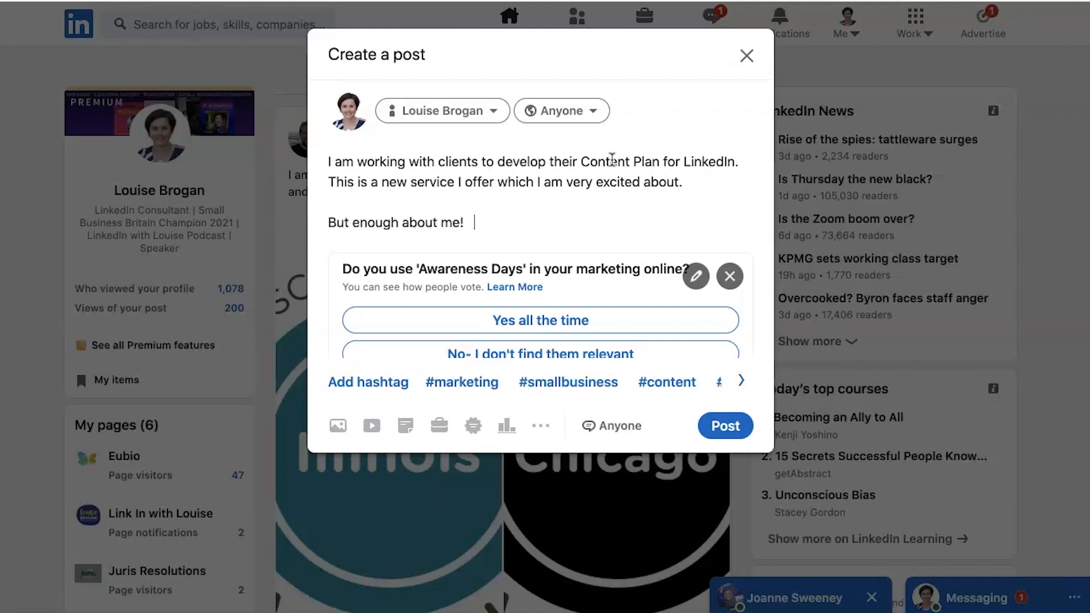
Step: Continue the paragraph with "I want to hear from you - do you use Awareness Days as part of yoru Content strategy?"
text(I want to hea)
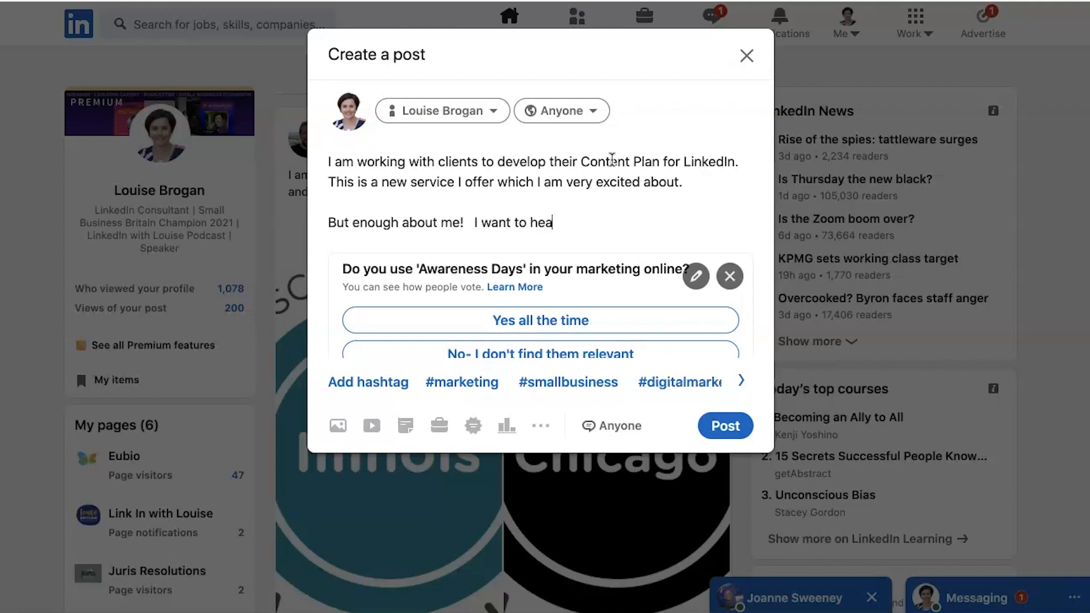
text(r from you - do you use Aare)
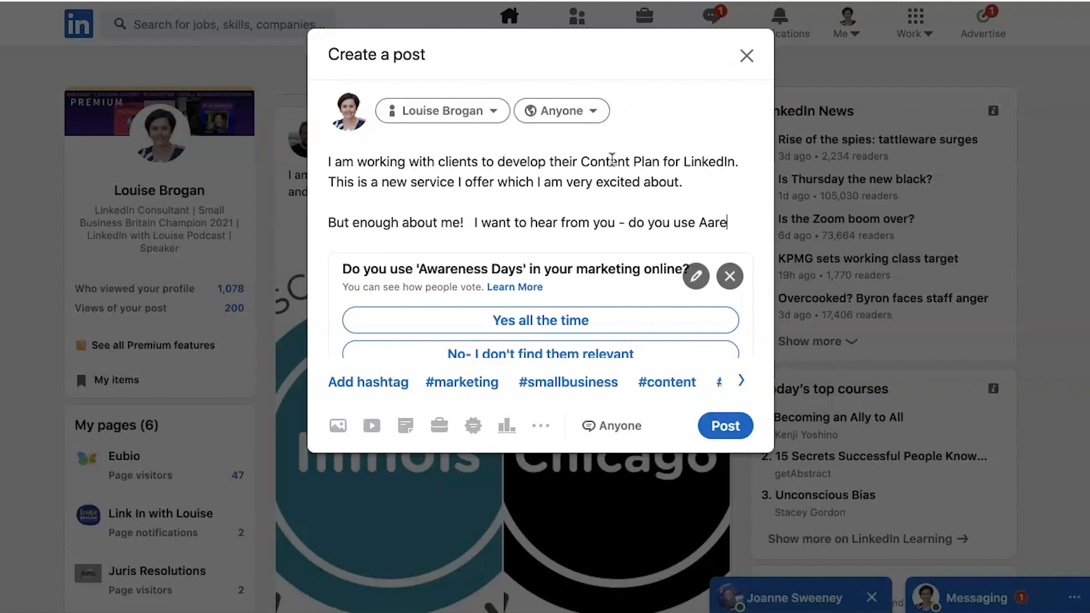
key(BackSpace)
key(BackSpace)
key(BackSpace)
text(warenes)
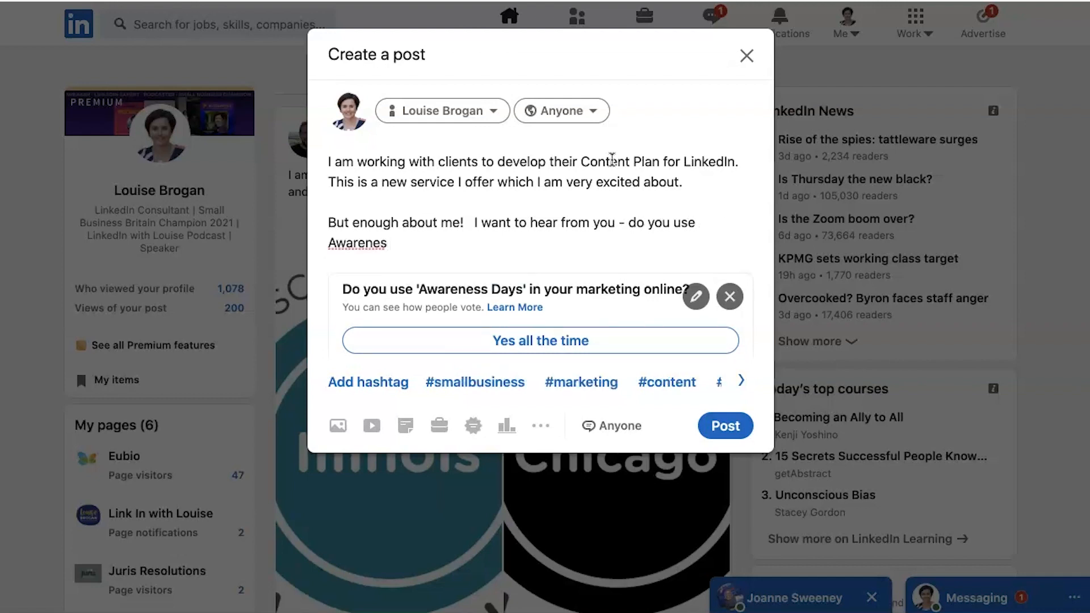
text(s Days as part of yoru Co)
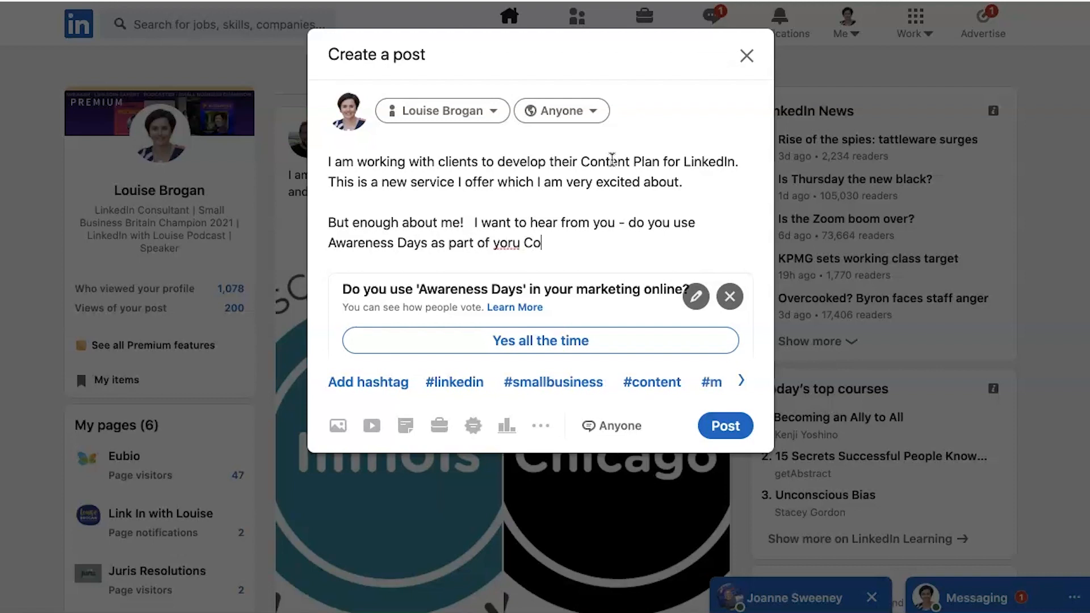
text(ntent strategy?)
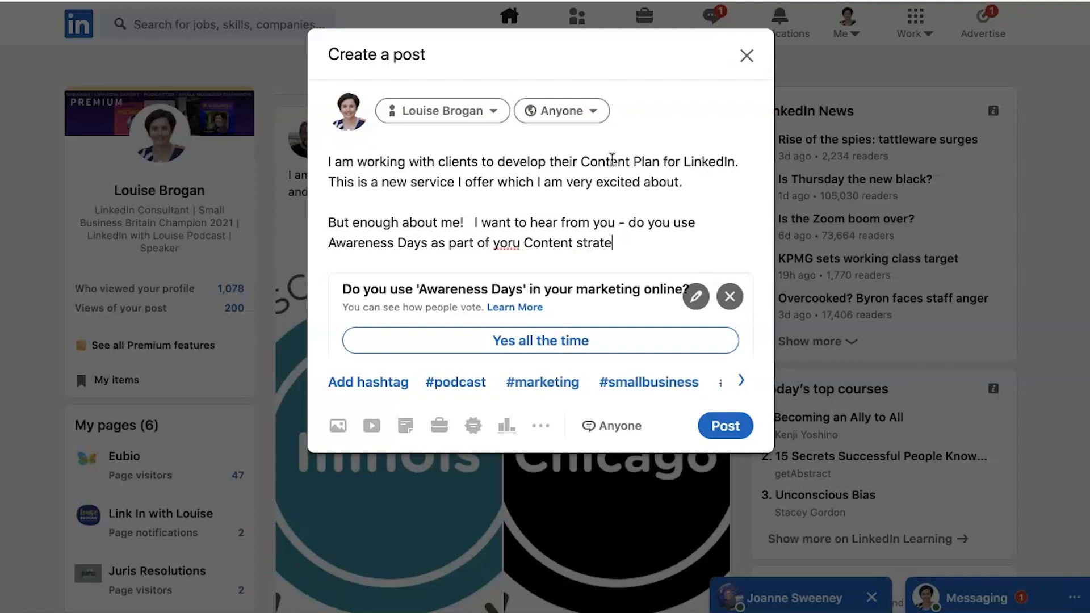
Step: Add a further paragraph to the post text beginning "For example, today is World Suicide"
key(Return)
key(Return)
text(For ex)
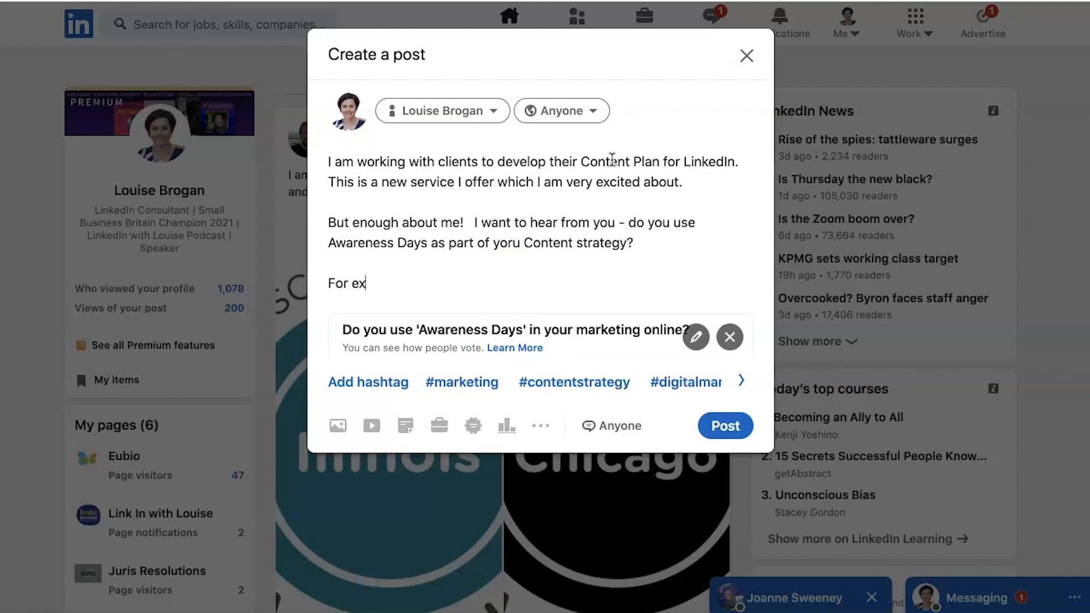
text(ample, today is World Sui)
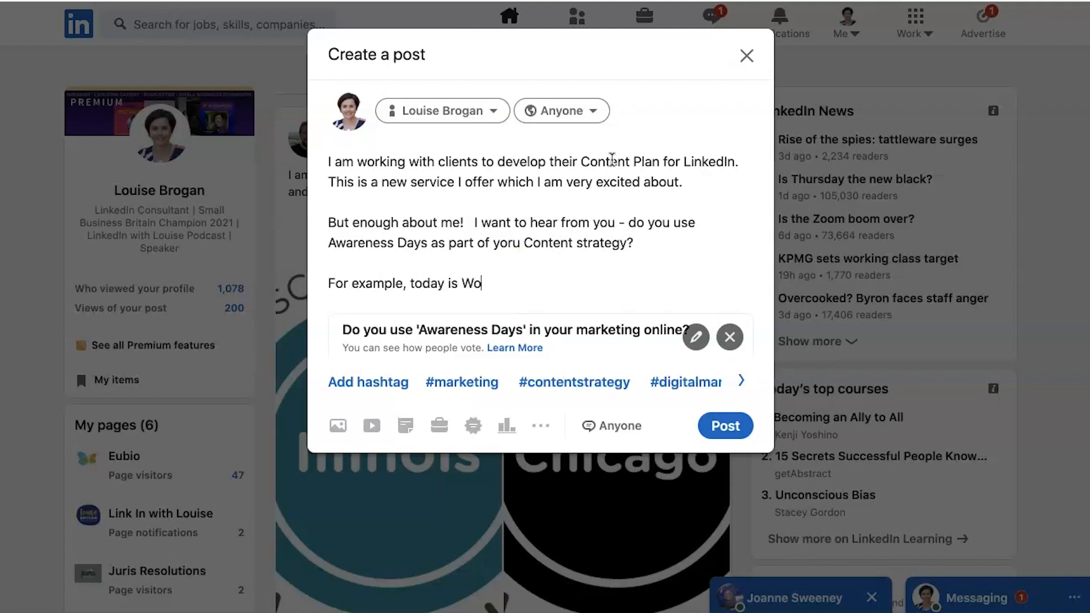
text(cide)
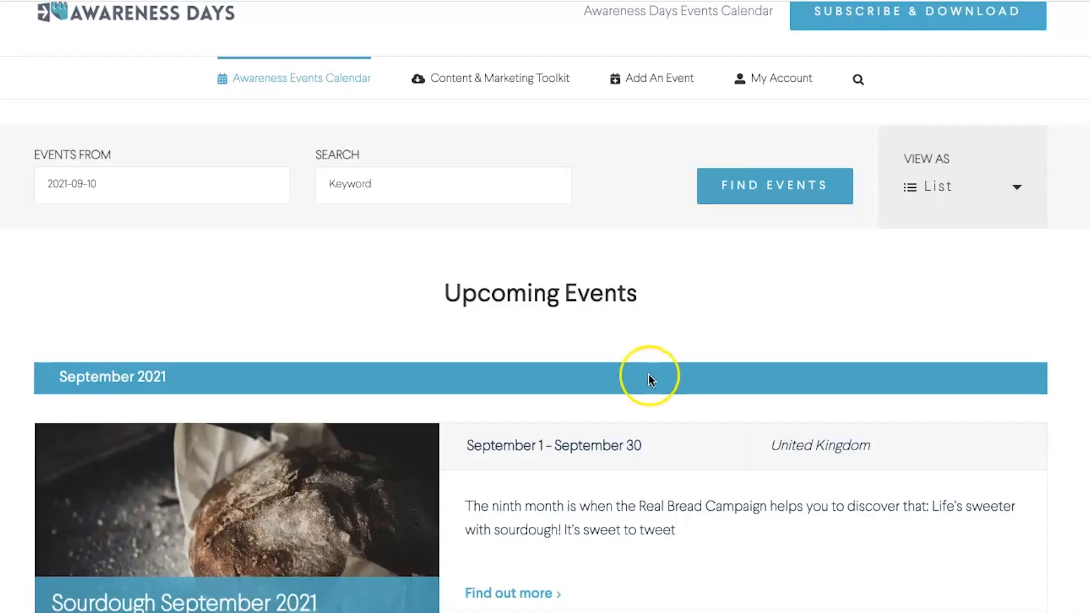
Step: Look up the September 10 event on the Awareness Days website and complete its name in the LinkedIn post as "World Suicide Prevention Day."
scroll(648, 373, down, 15)
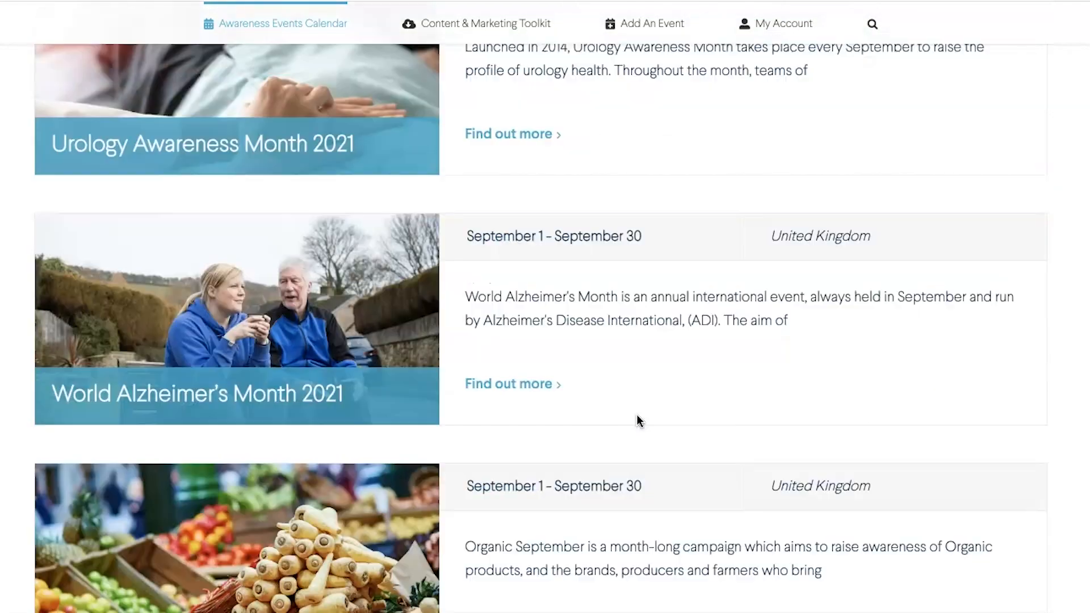
scroll(637, 420, down, 5)
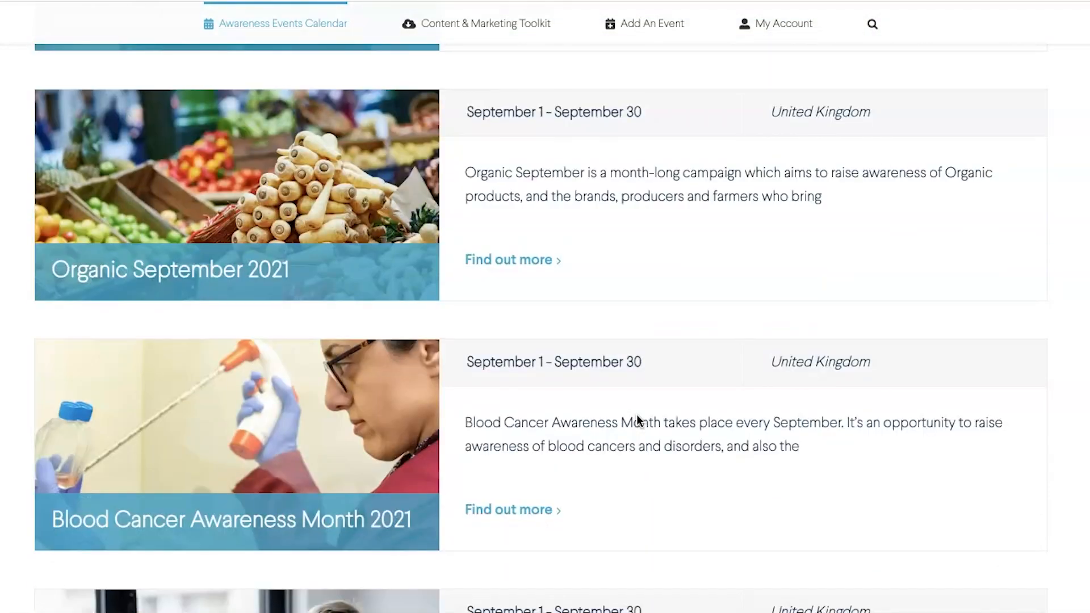
scroll(637, 419, down, 9)
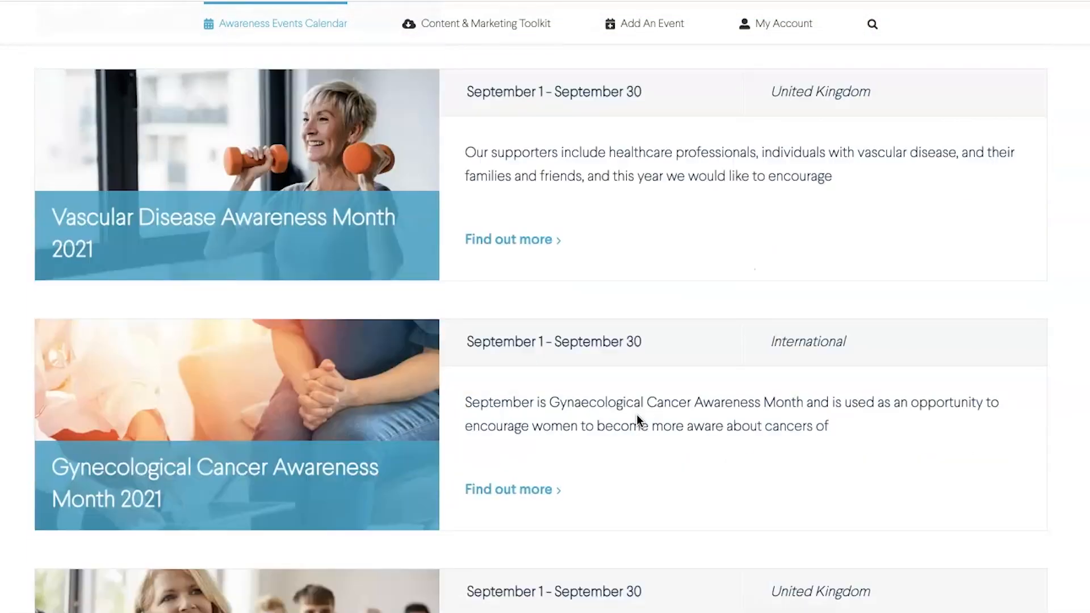
scroll(637, 420, down, 15)
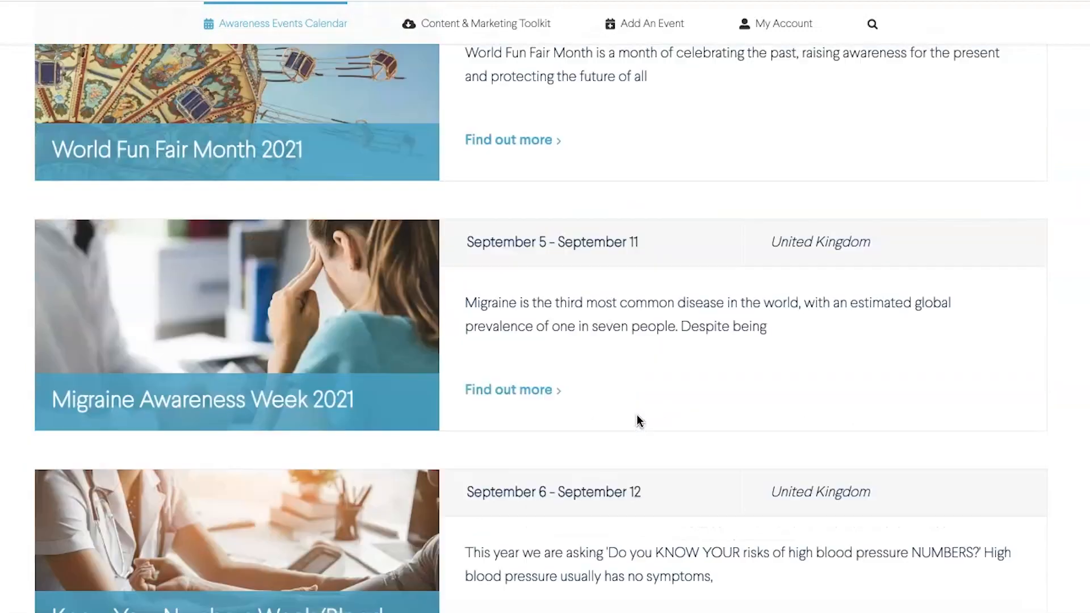
scroll(637, 420, down, 16)
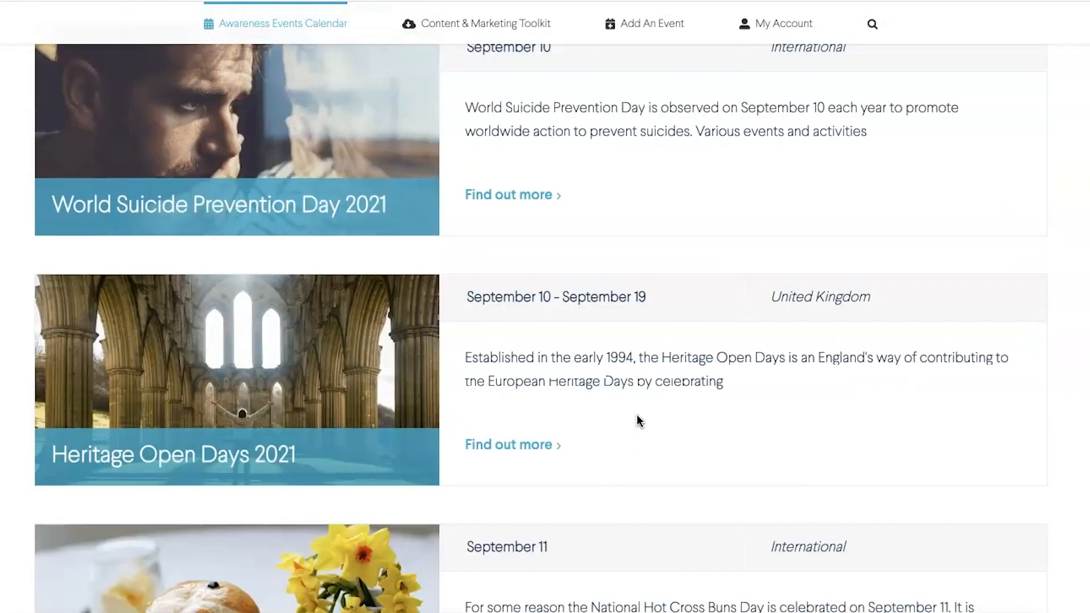
scroll(638, 421, up, 2)
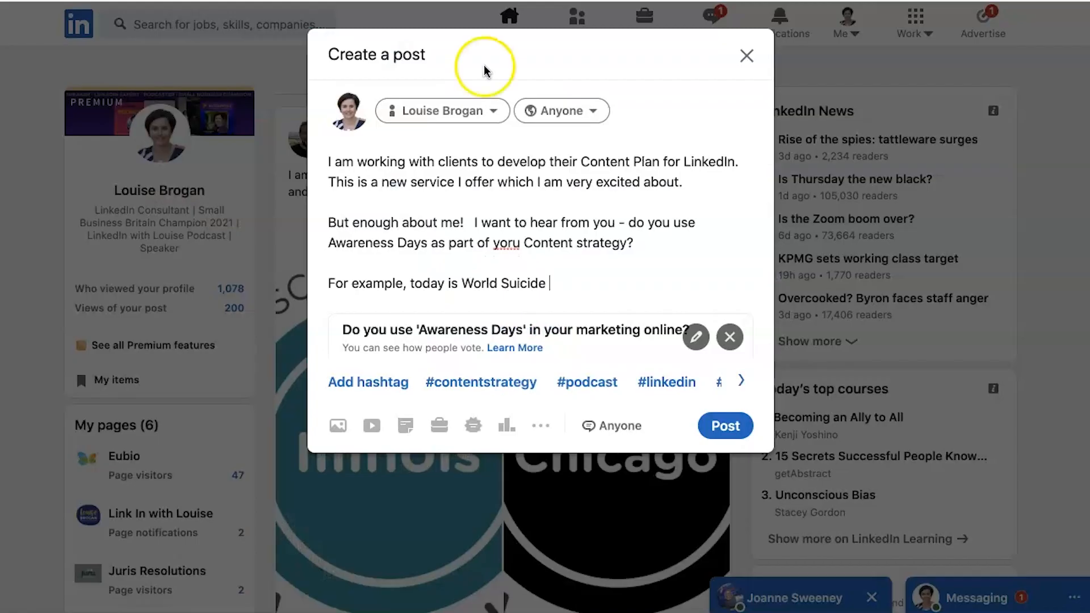
text(PReven)
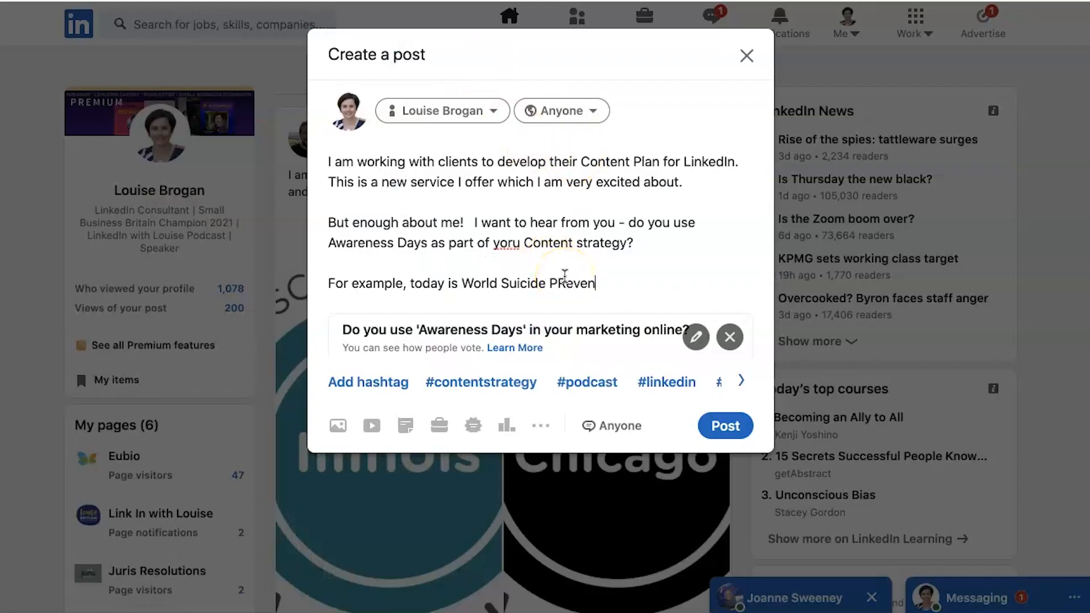
text(evention Day.  If yoru work in me)
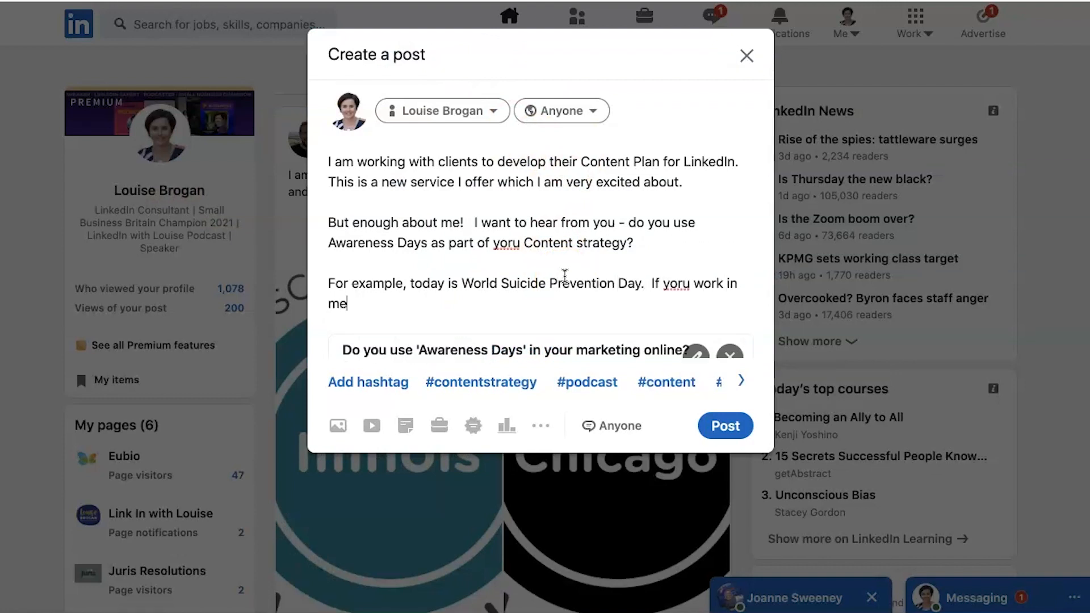
text(ntal eh)
text(alth, )
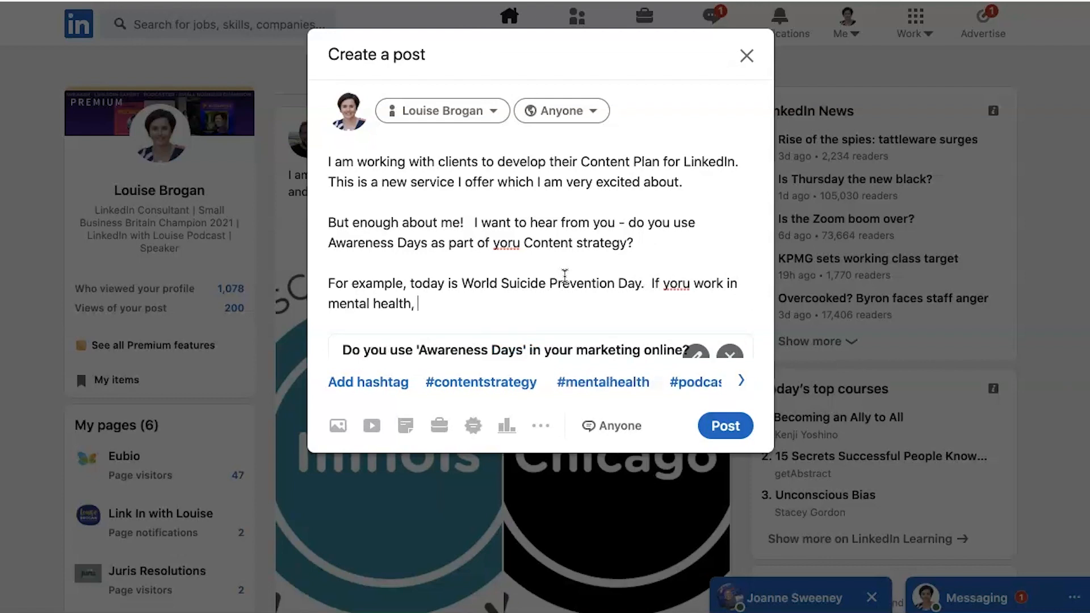
text(or)
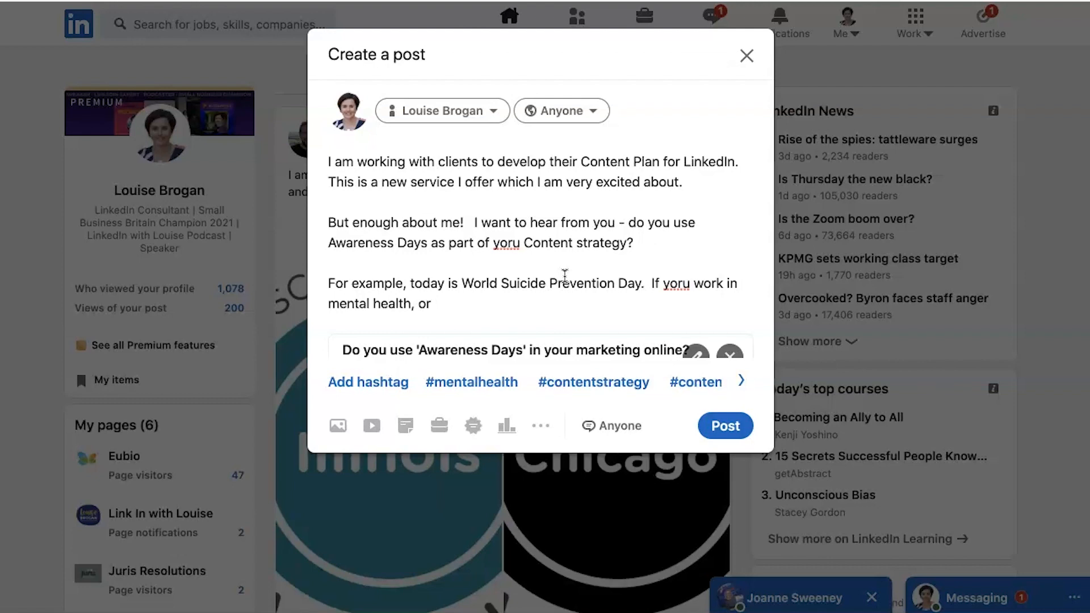
click(682, 283)
key(BackSpace)
click(504, 296)
text(have a team, this w)
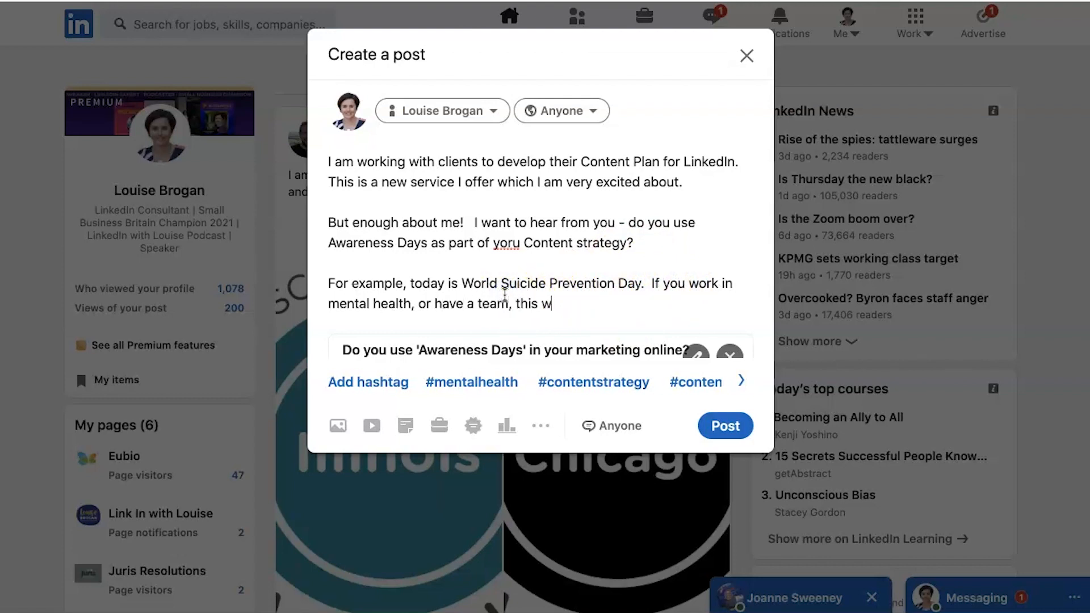
text(ould be a good day to)
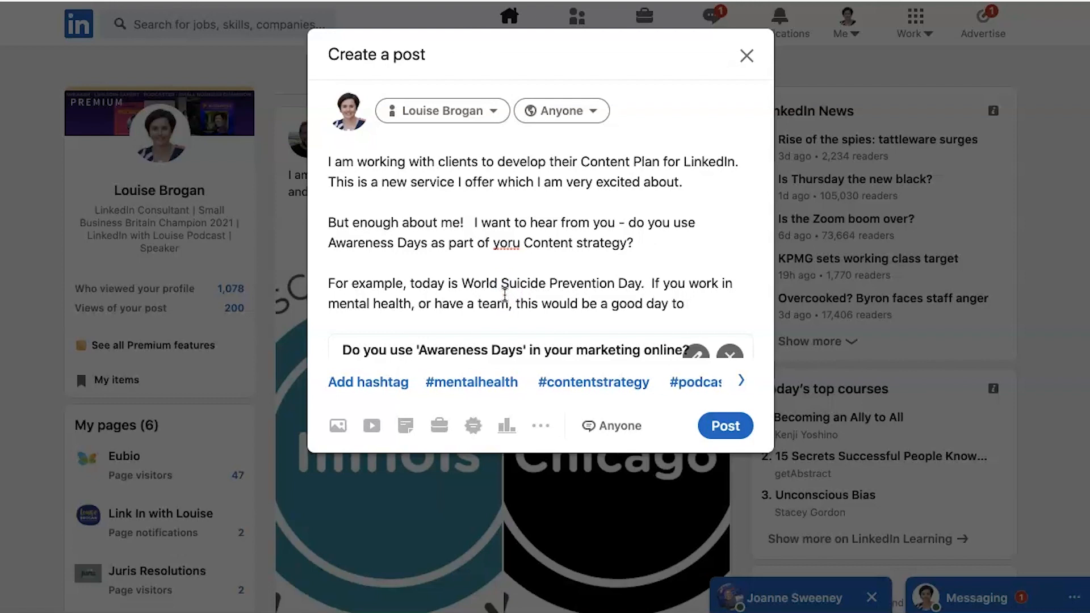
key(BackSpace)
key(BackSpace)
key(BackSpace)
key(BackSpace)
key(BackSpace)
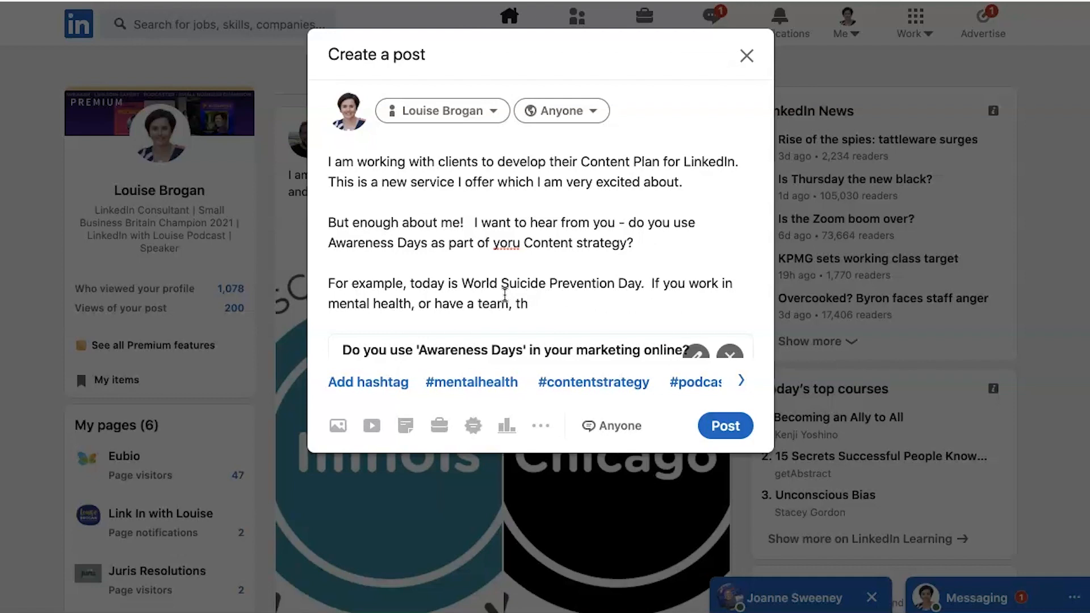
drag(589, 300, 653, 279)
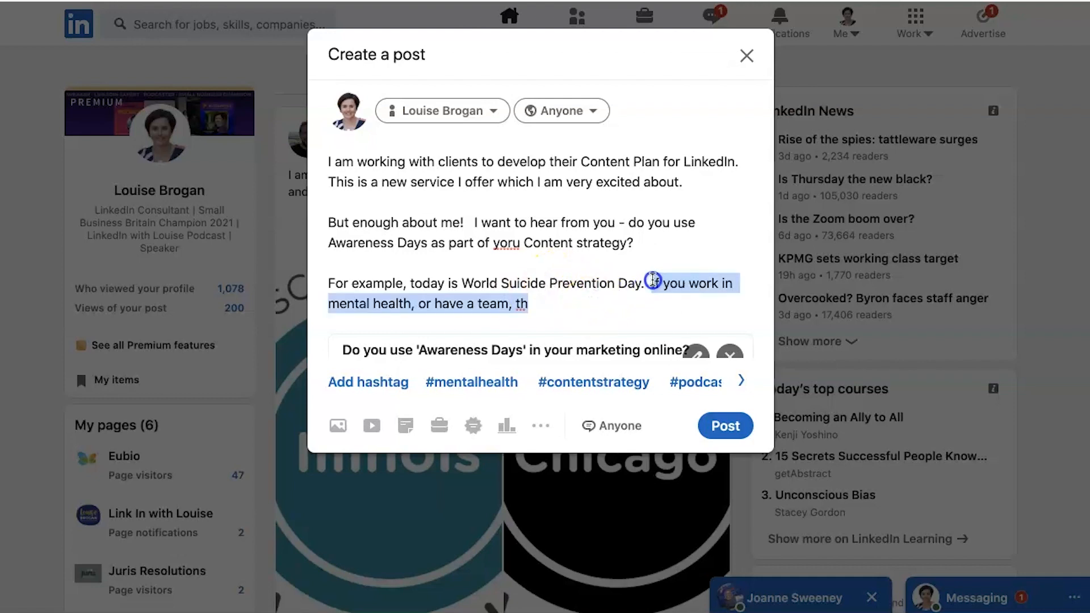
key(BackSpace)
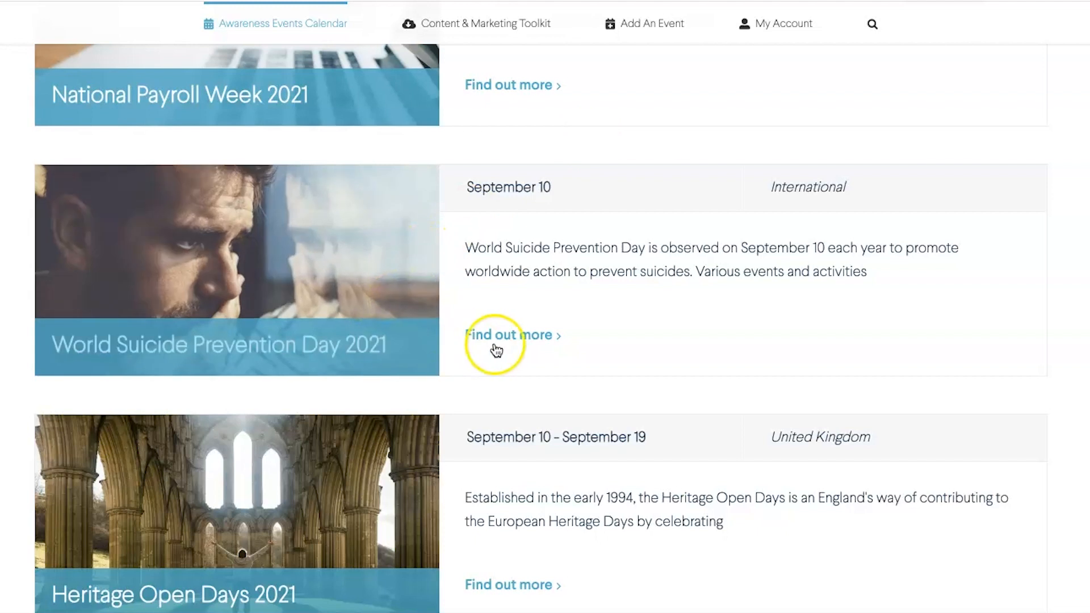
Step: Open the World Suicide Prevention Day details on the Awareness Days website, copy the event's website address and read through its description
click(508, 335)
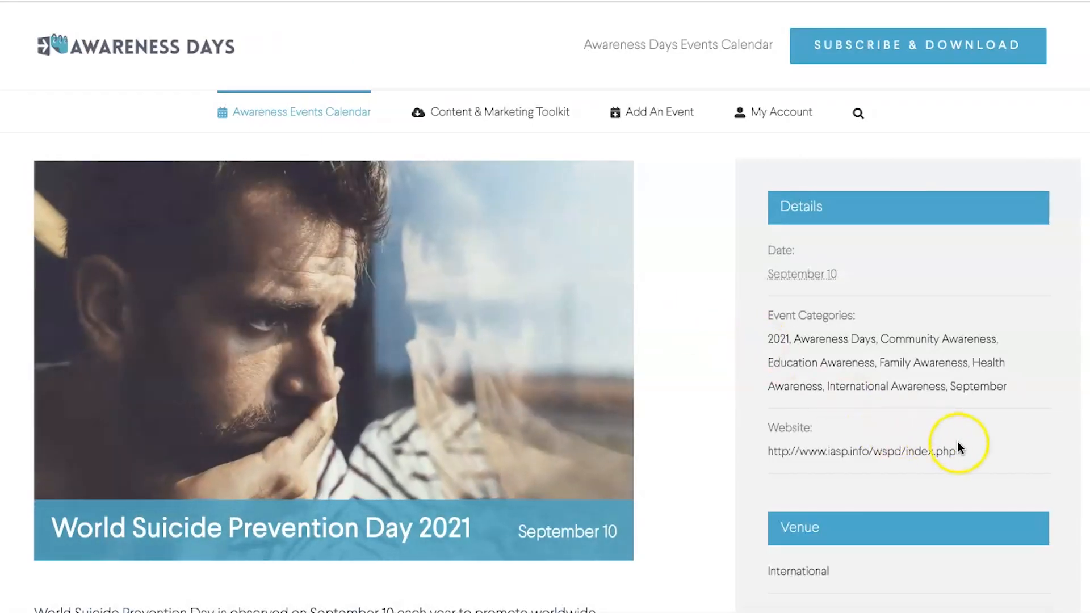
drag(968, 458, 768, 457)
key(ctrl+c)
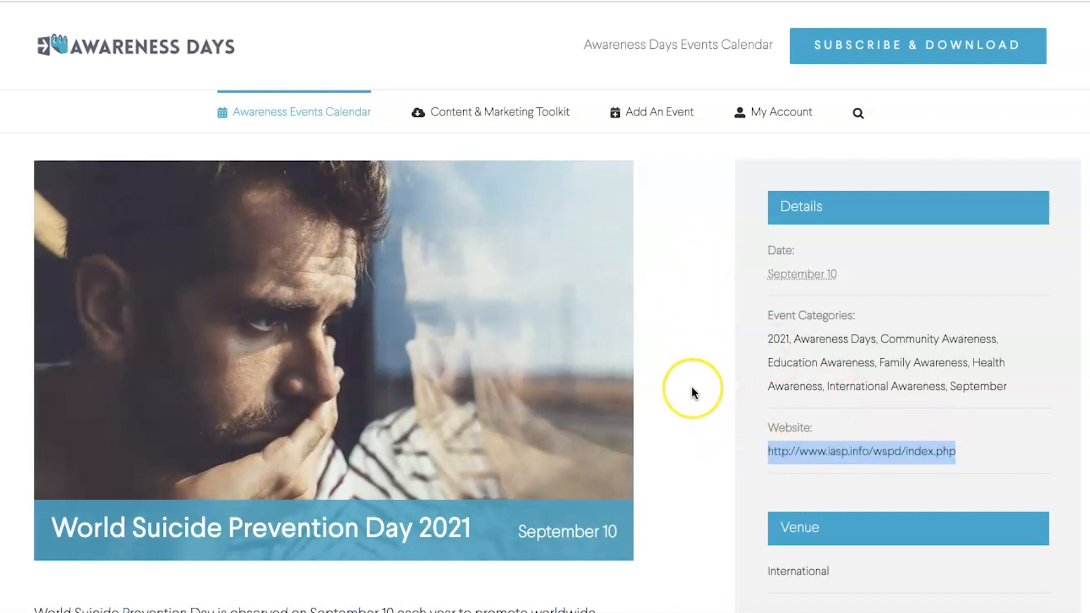
scroll(693, 390, down, 3)
scroll(693, 392, down, 1)
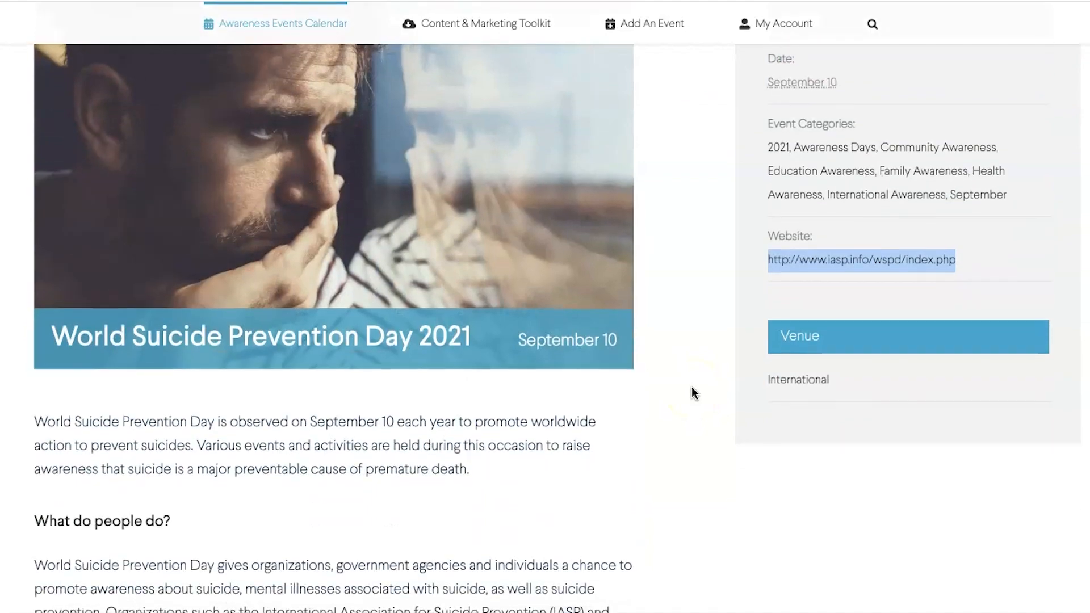
scroll(693, 392, down, 4)
scroll(693, 392, down, 4)
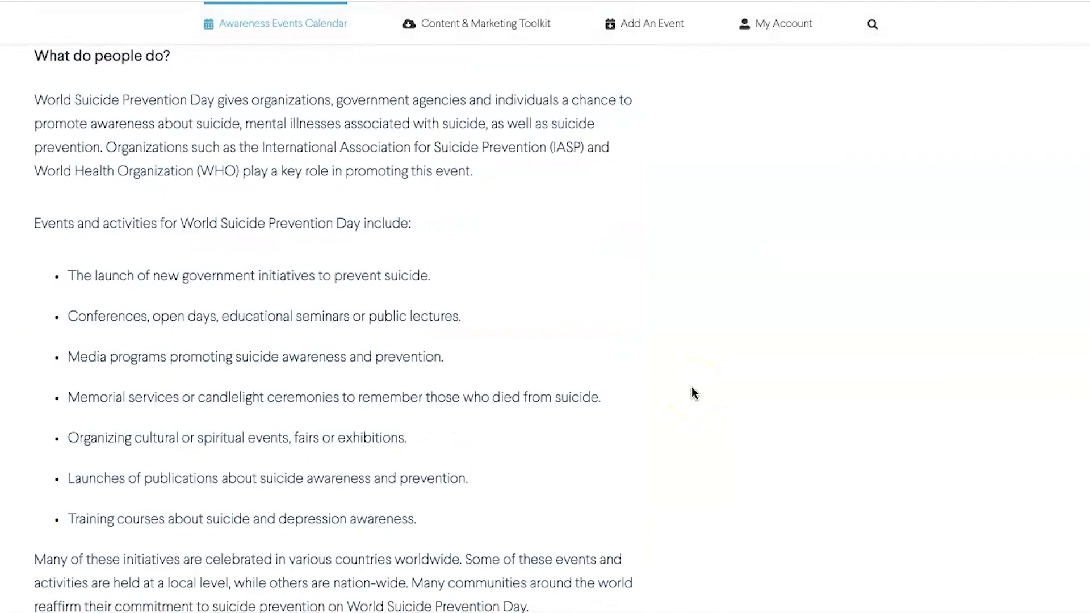
scroll(693, 392, up, 10)
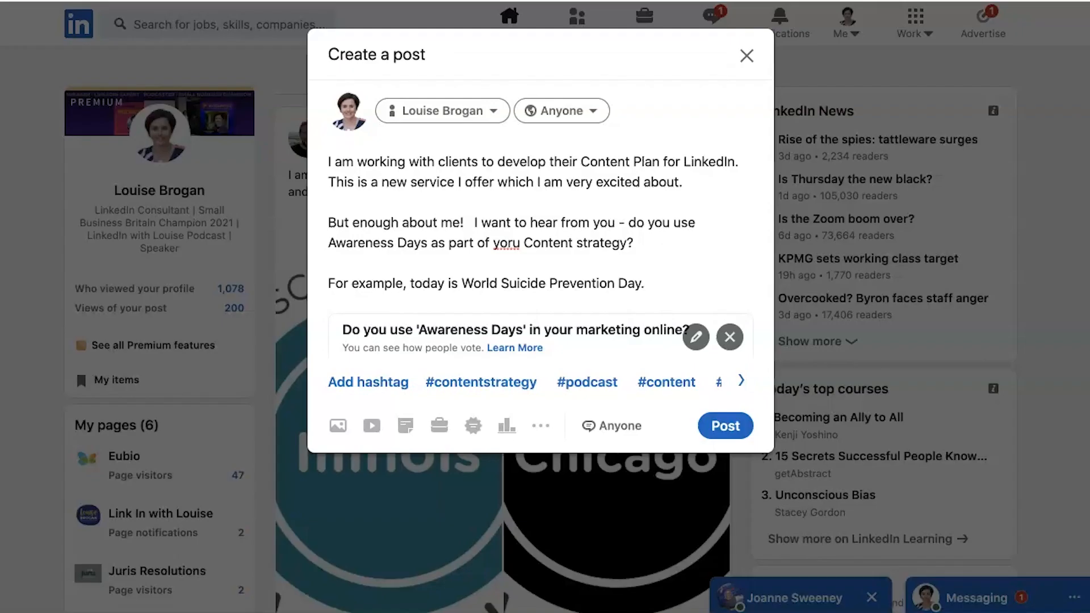
text(To find out more about thi)
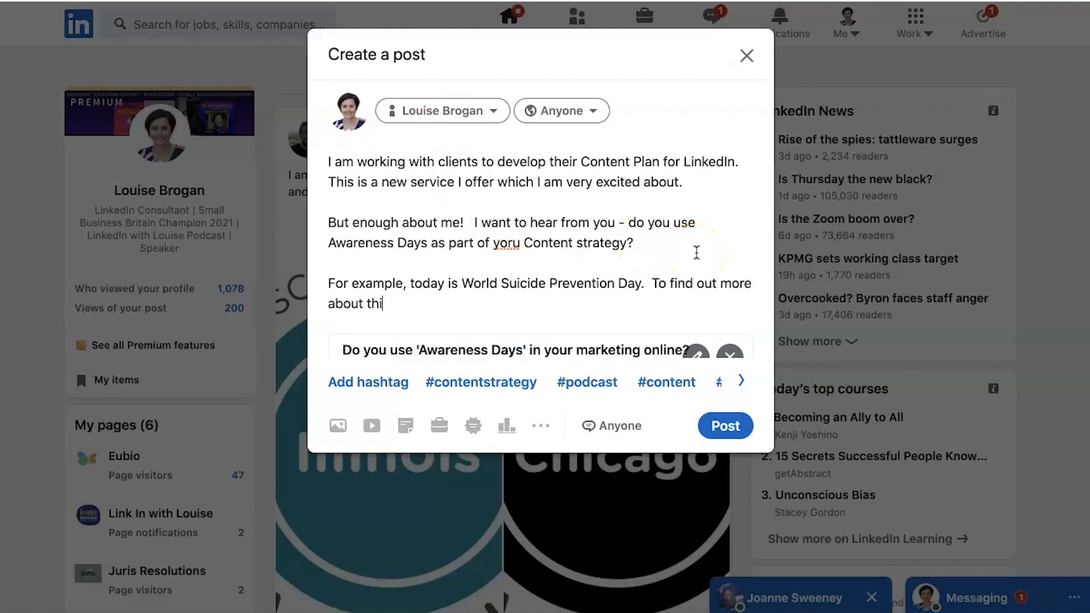
text(s, g)
key(BackSpace)
text(visi)
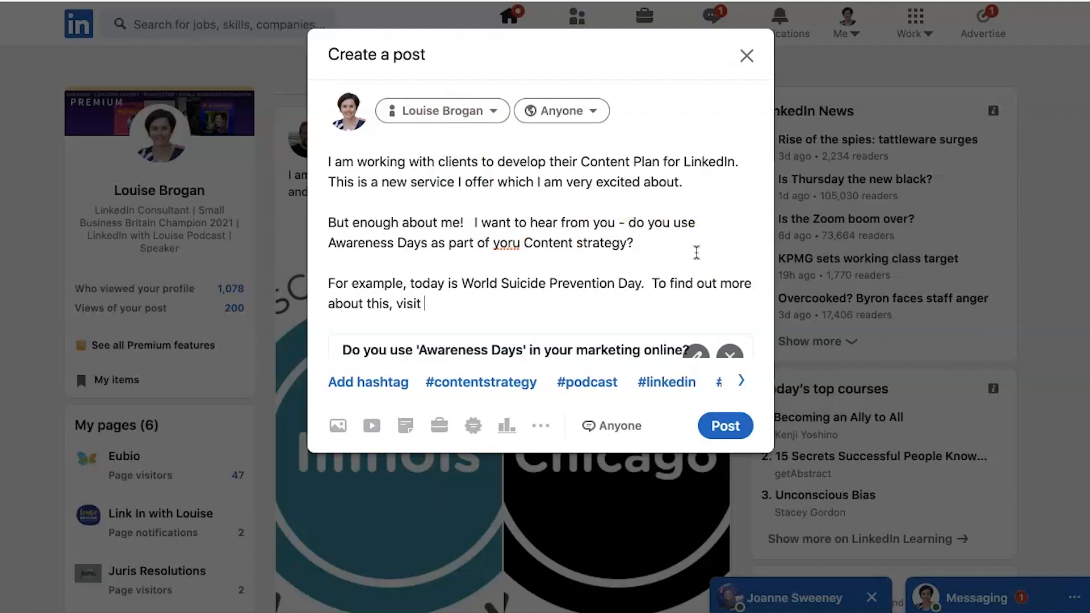
text(t)
key(ctrl+v)
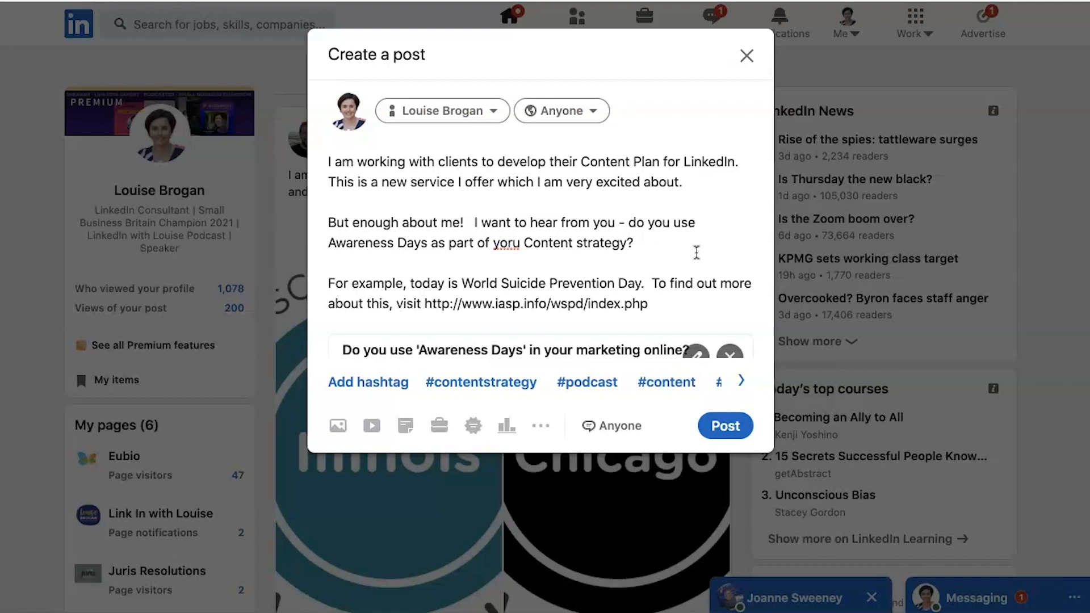
Step: Add a new paragraph to the post reading "There are plenty of services out there to let you know what awareness days are coming up"
key(Return)
key(Return)
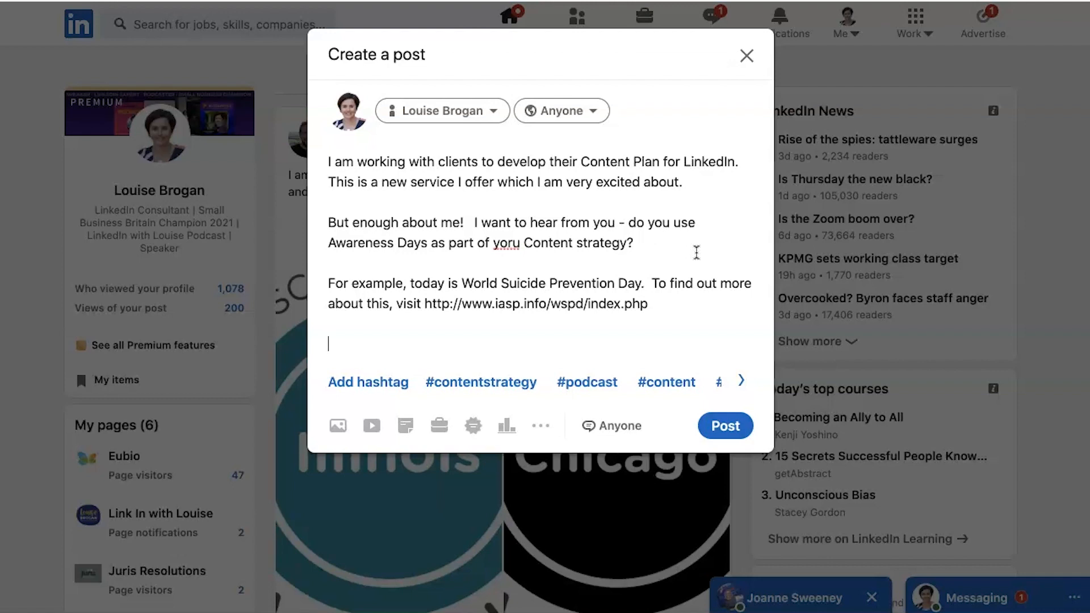
text(Wo)
text(uld you)
text(There are ple)
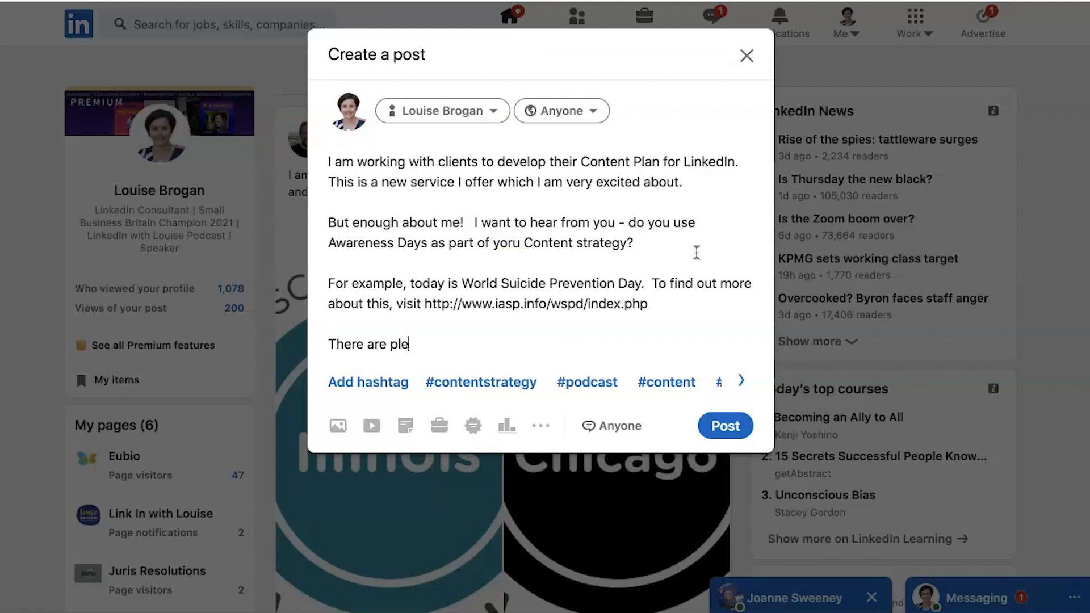
text(nty of services out there to l)
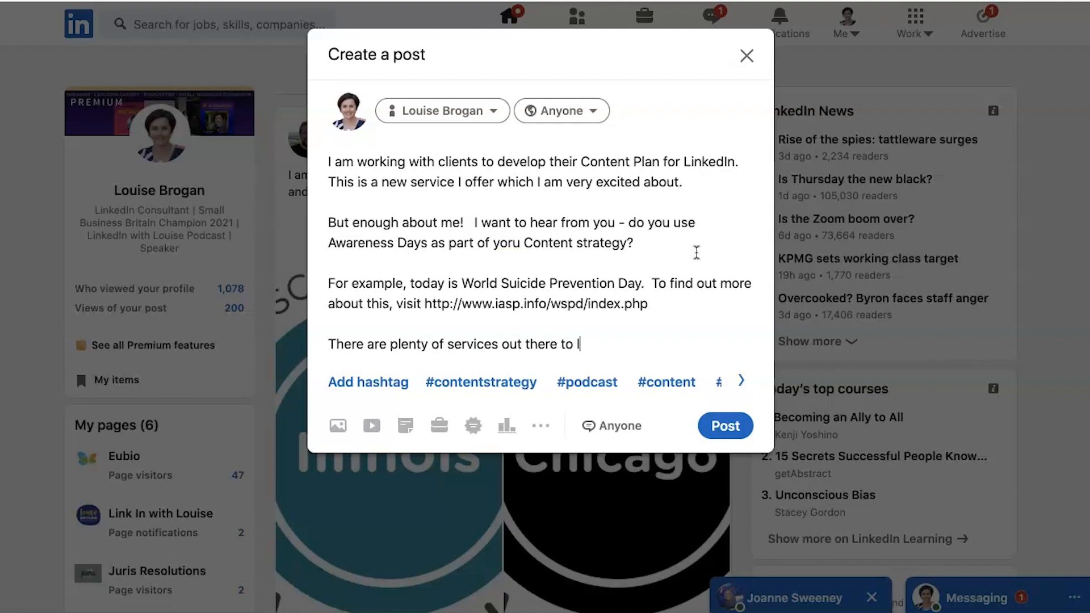
text(et you know what awa)
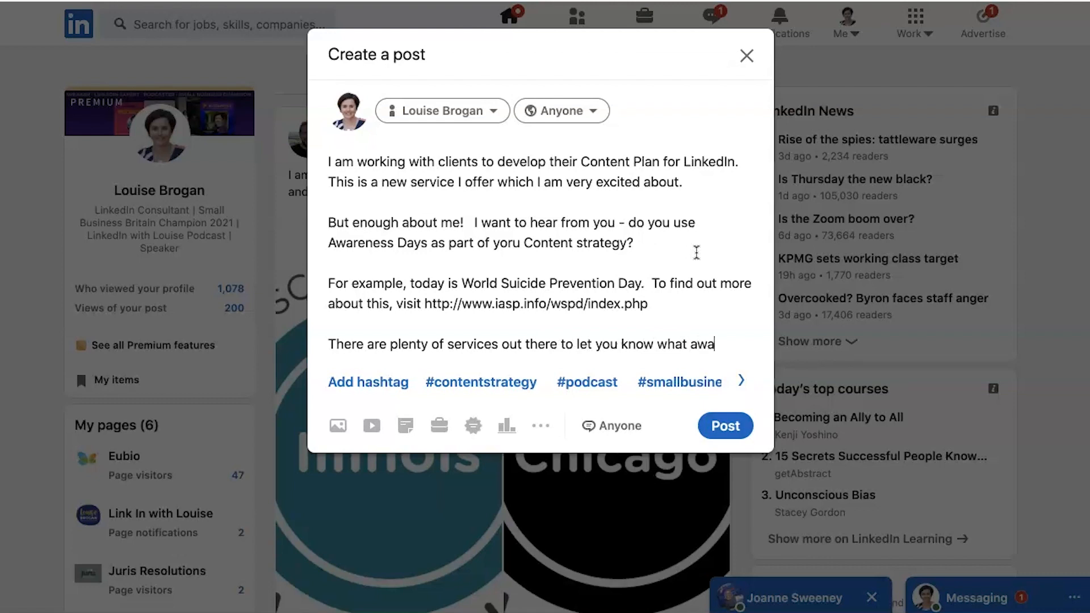
text(reness d)
key(BackSpace)
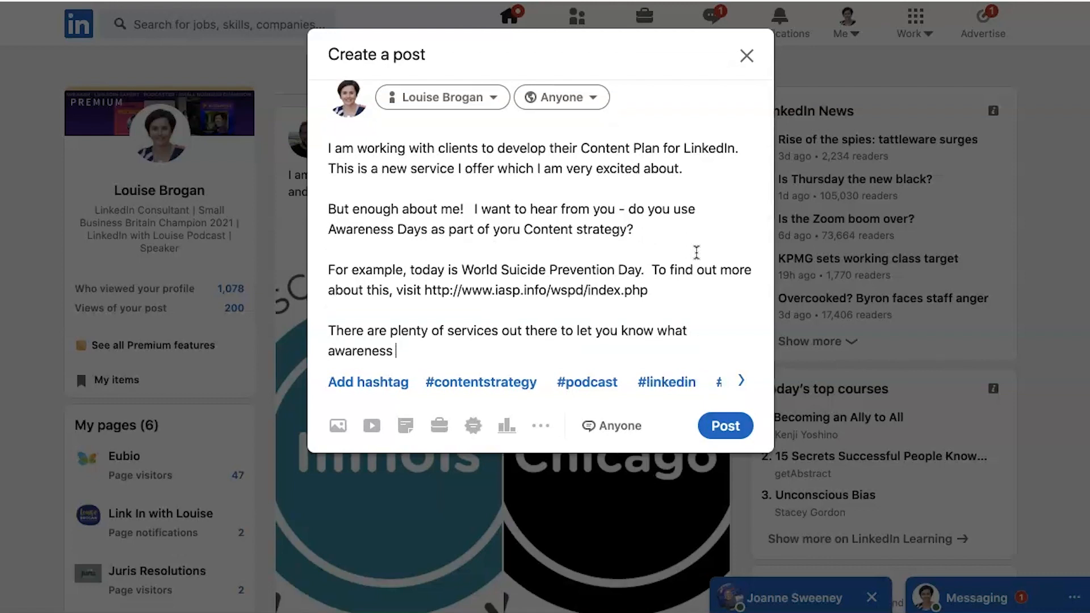
text(days are coming up )
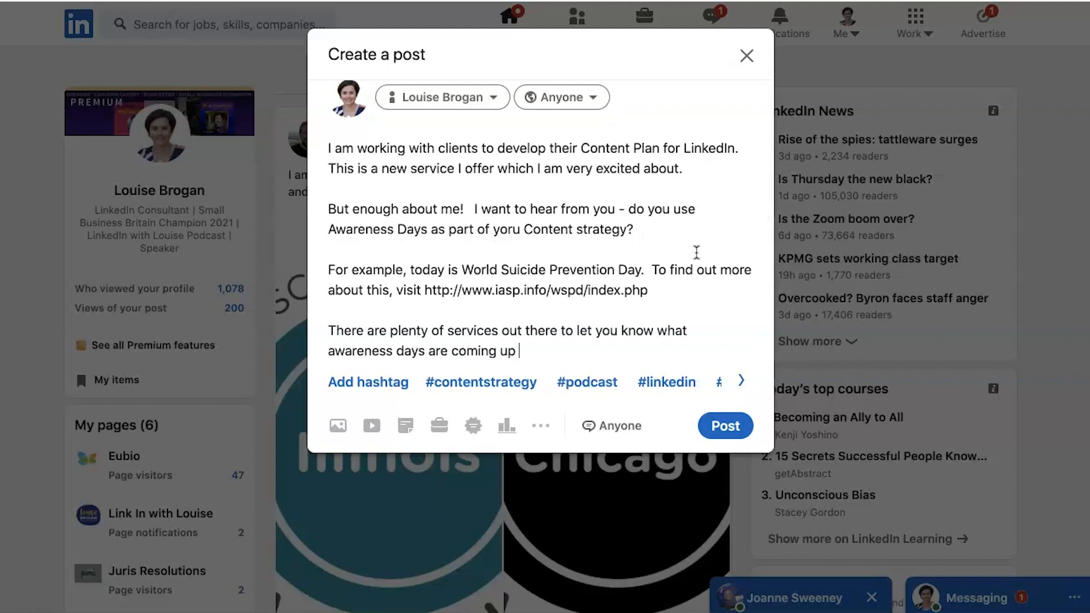
Step: Continue the sentence with "and", a mention of the LinkedIn for Creators showcase page, and "often shares these as well."
text(and @linkedin)
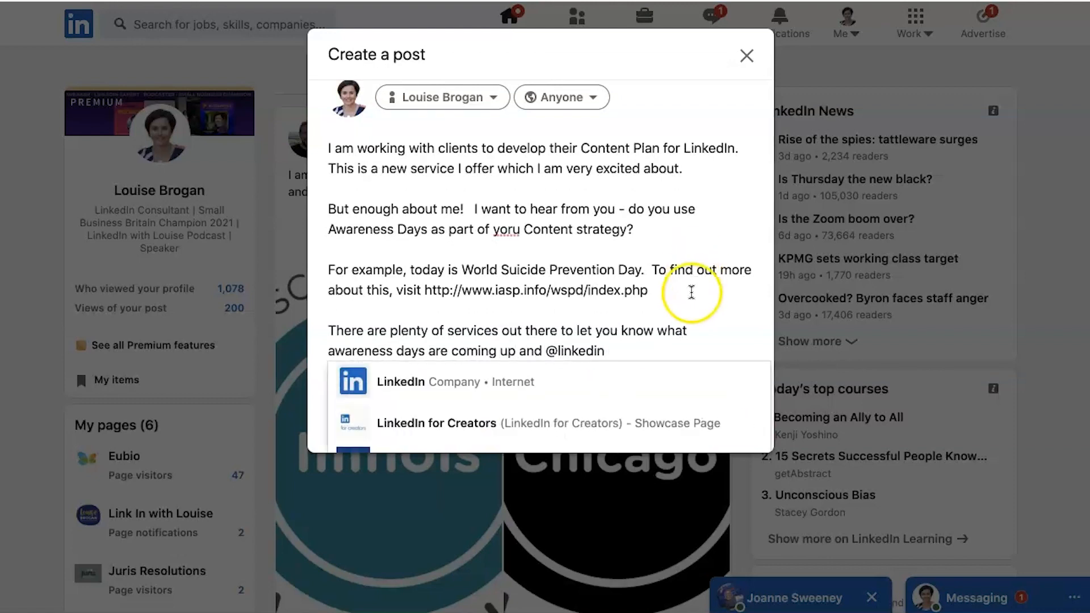
click(623, 425)
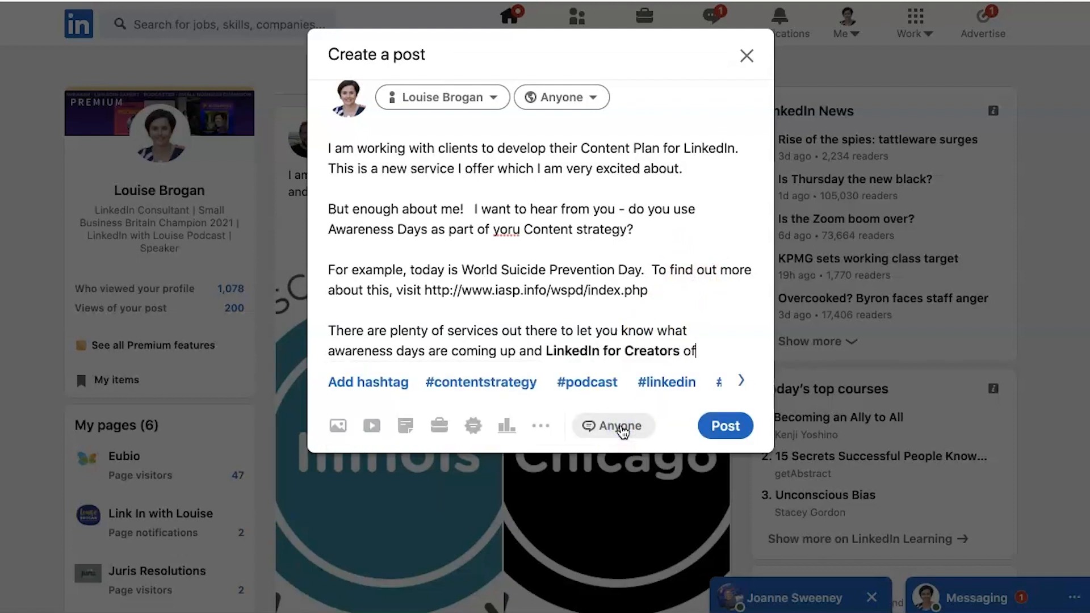
text(often shares these as we)
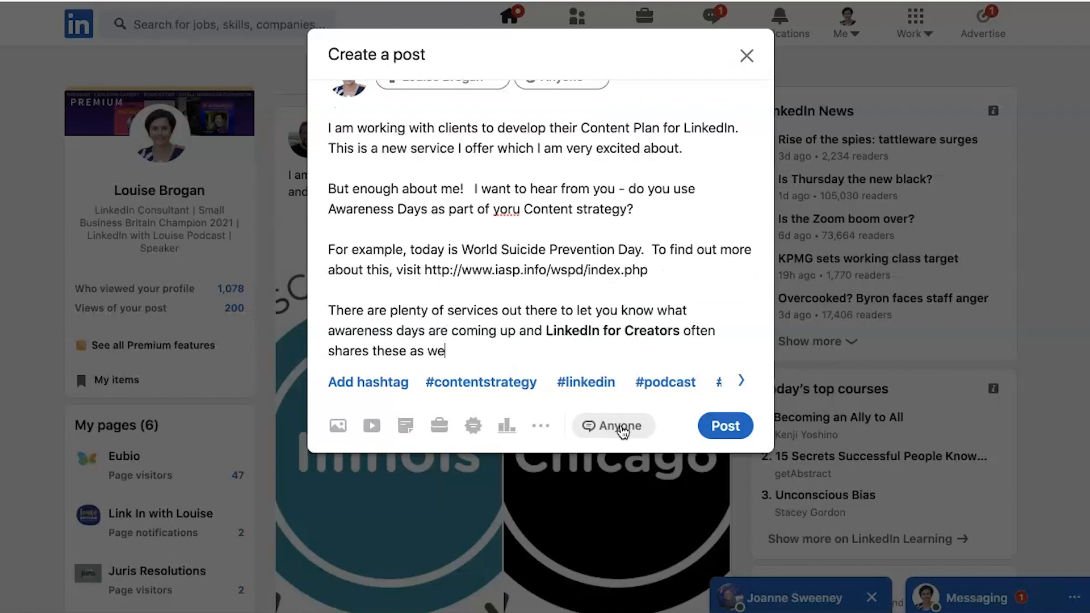
text(ll.)
Step: Add a paragraph asking "So how do you feel? Do you use them? Are you interested in finding out about them? or do you avoid?"
key(Return)
key(Return)
text(So h)
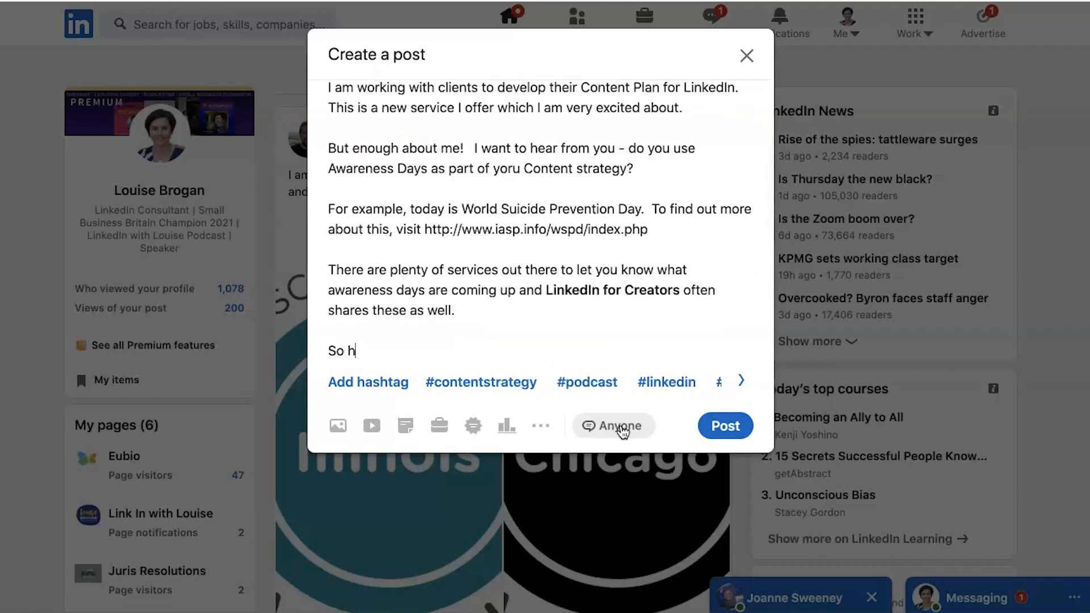
text( how do yo)
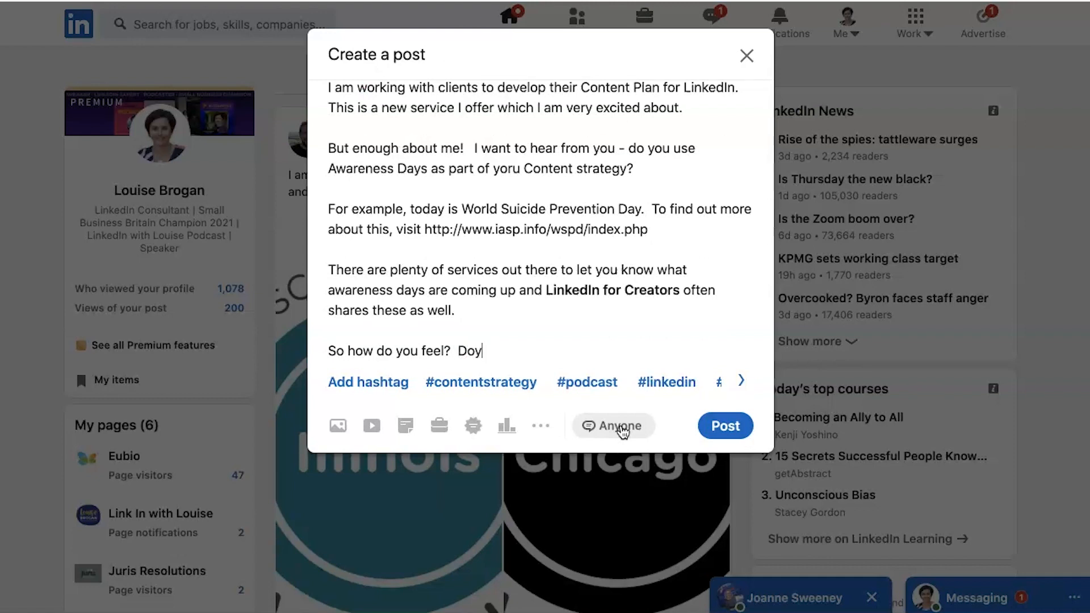
text(u feel?  Do you use them?  Are nyou i)
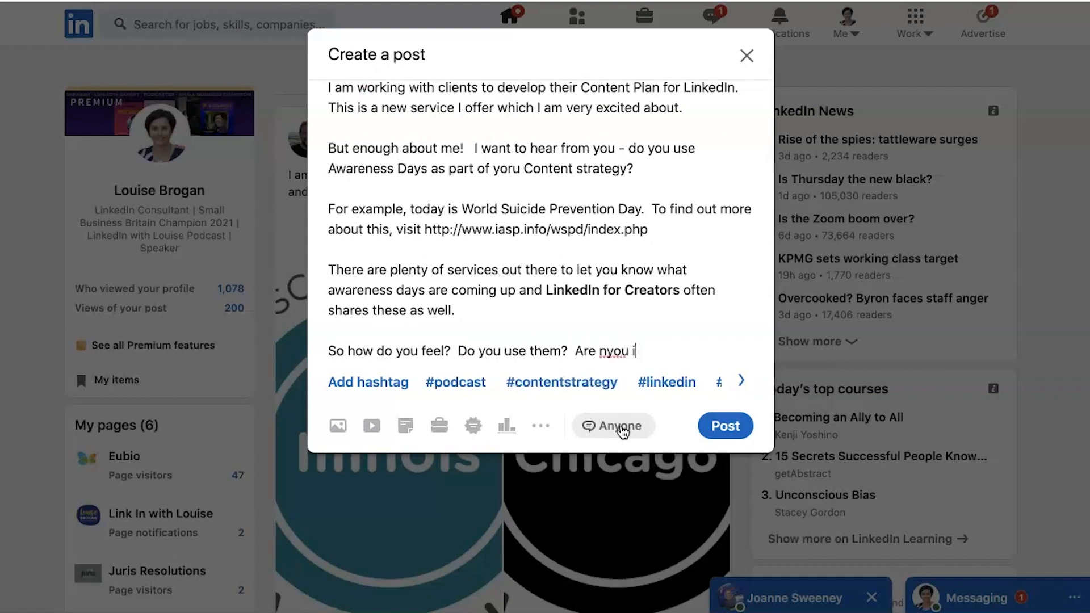
text(nterested in finding out about)
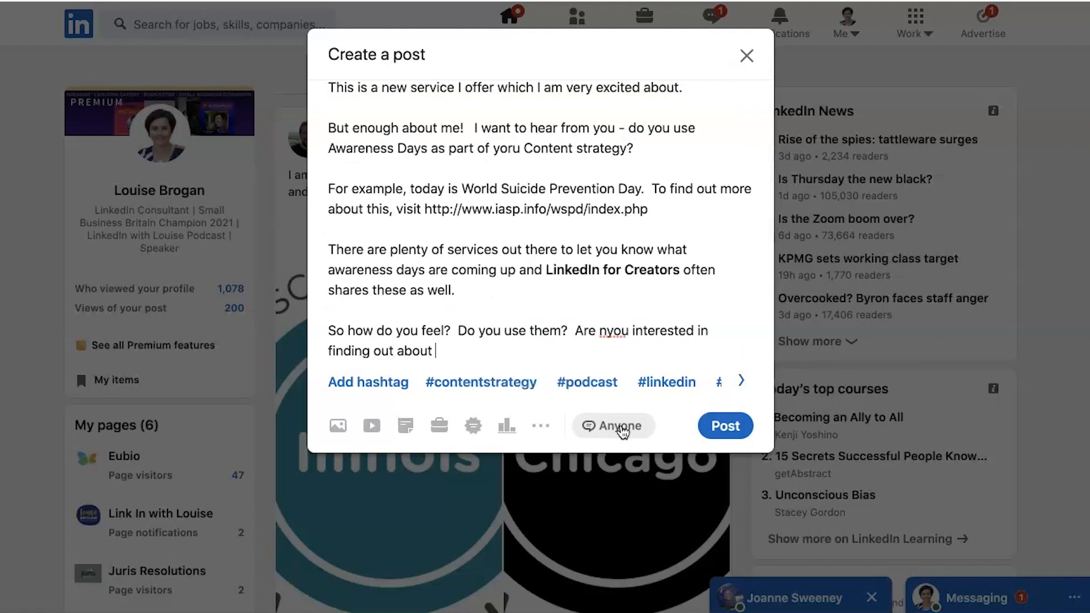
text( them? or do nyou avoid?)
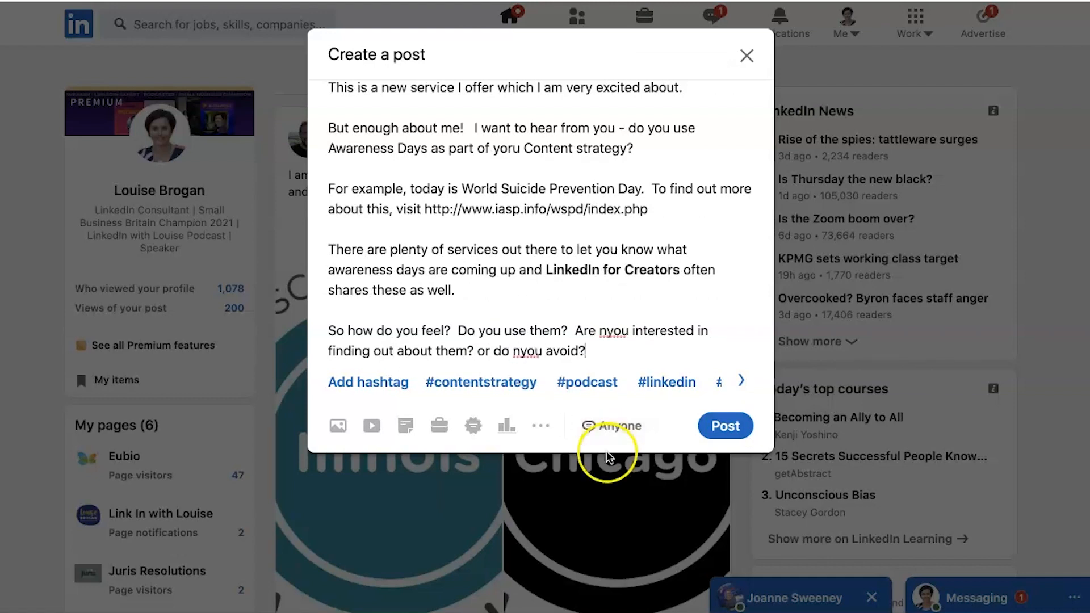
click(519, 352)
key(BackSpace)
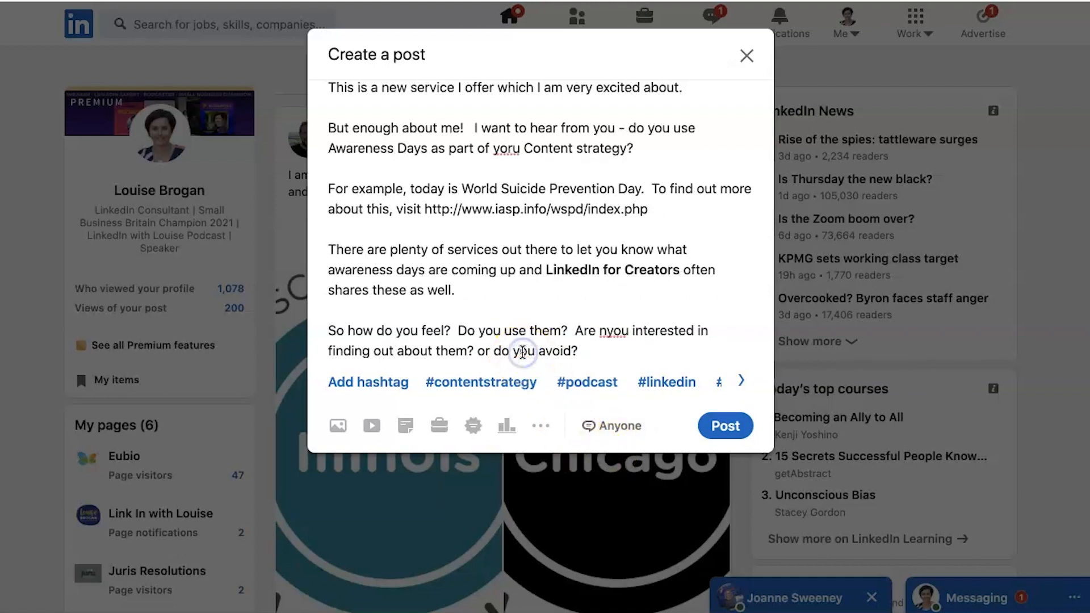
Step: End the last paragraph with "Please join the conversation below.", correcting the spelling of "conversation"
click(617, 344)
text(Please join t)
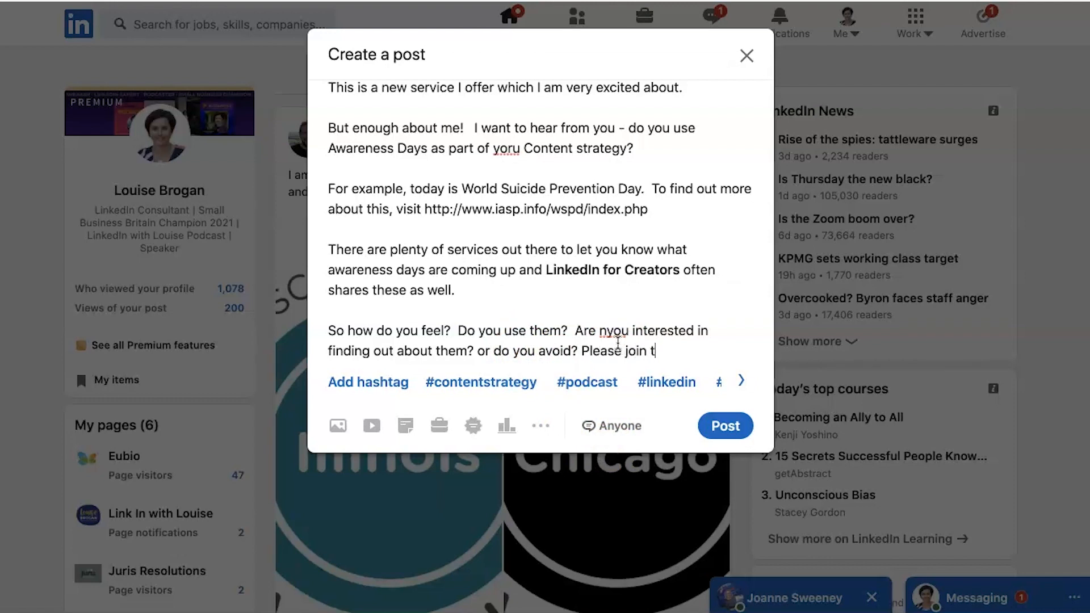
text(he conversatin below!)
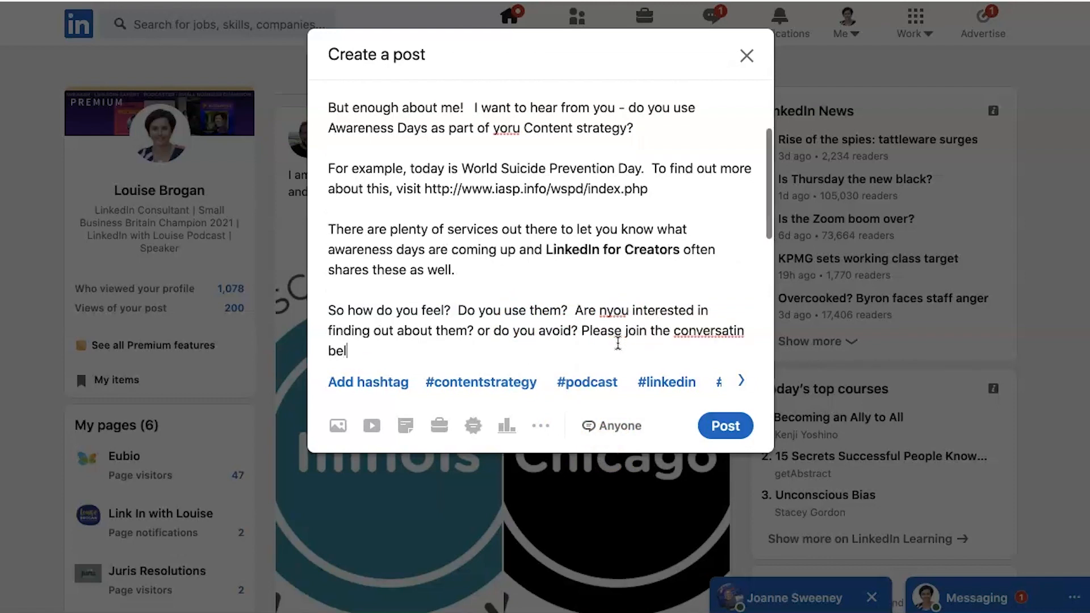
click(740, 337)
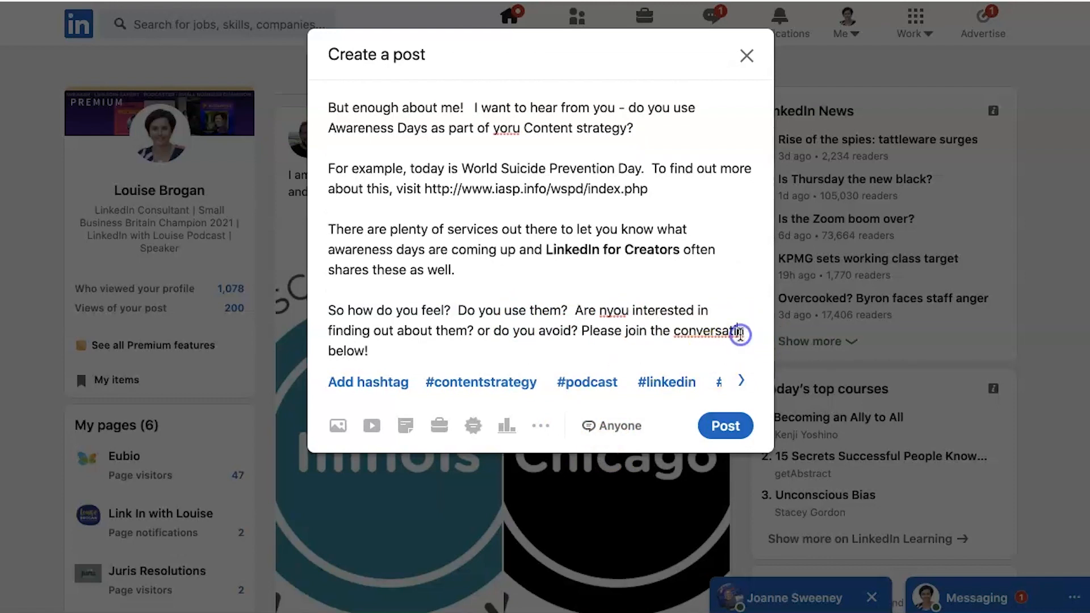
text(o)
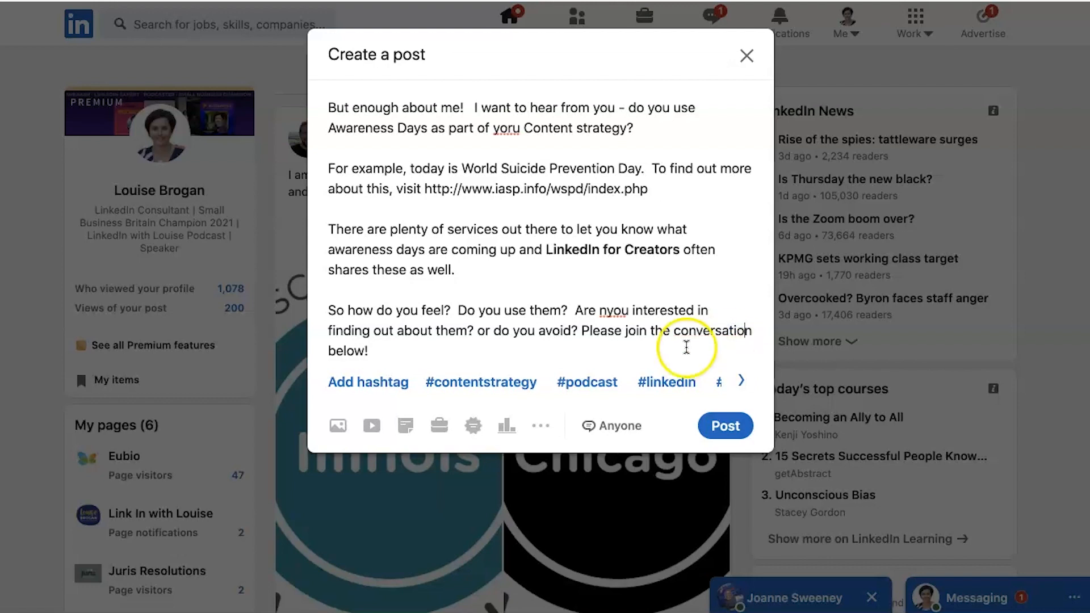
click(487, 363)
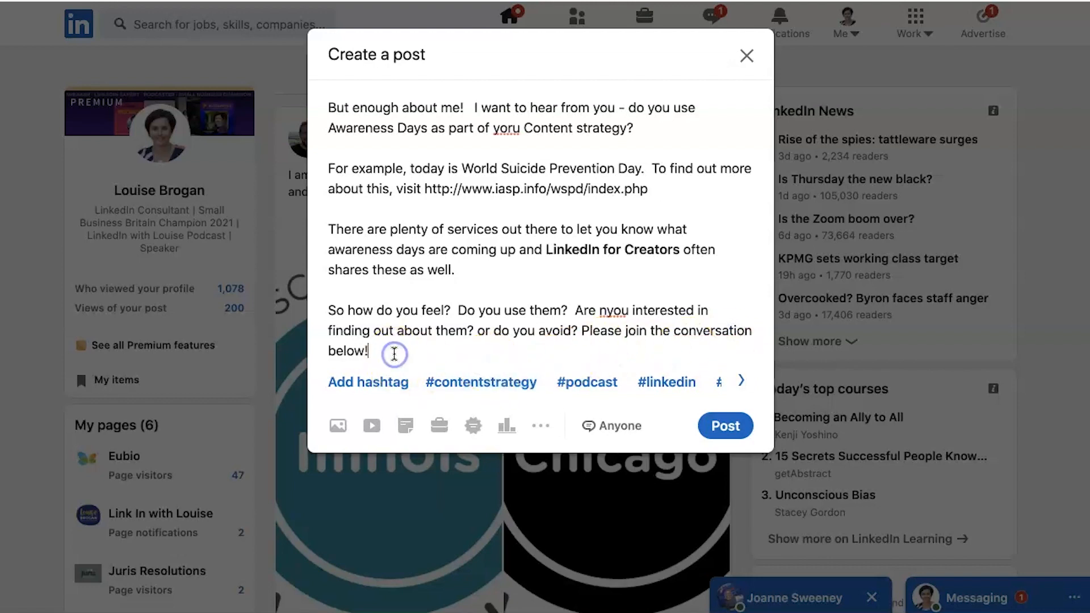
Step: Correct the remaining misspellings in the post: "nyou" to "you" in the last paragraph and "yoru" to "your" before "Content strategy"
click(607, 311)
key(BackSpace)
click(556, 228)
scroll(556, 227, up, 3)
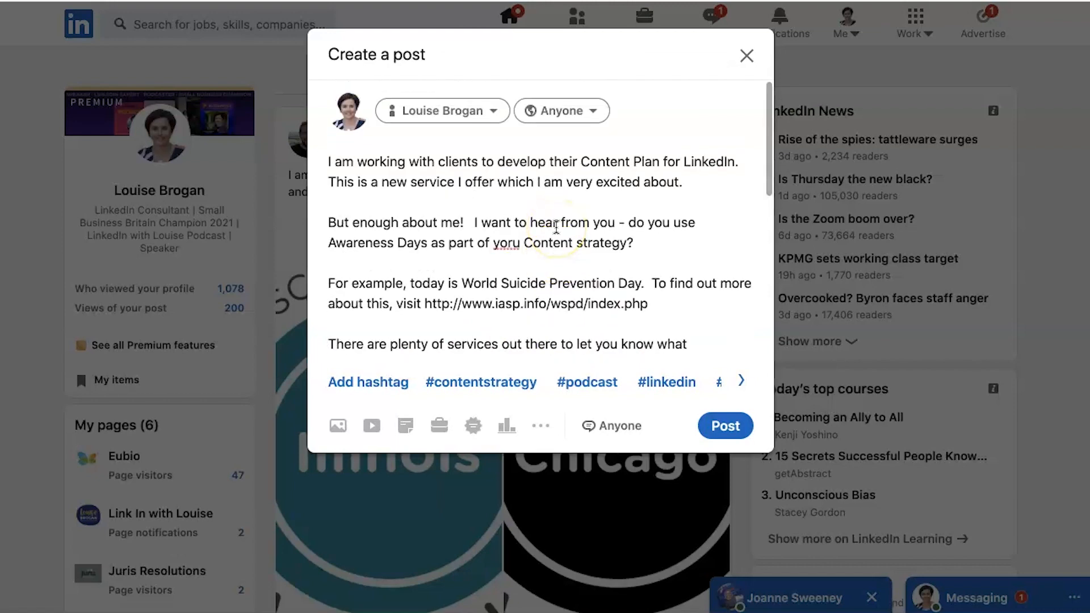
click(511, 244)
key(BackSpace)
key(Right)
text(r)
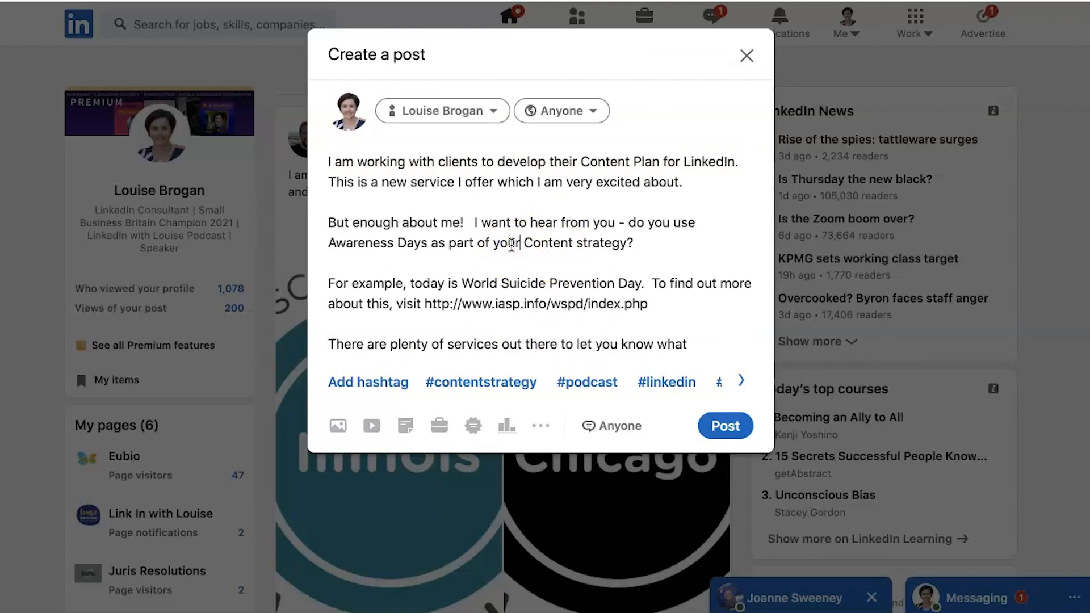
Step: Start a hashtag line after the closing paragraph, above the poll, with the suggested hashtag #contentstrategy
scroll(512, 245, down, 4)
scroll(511, 245, down, 2)
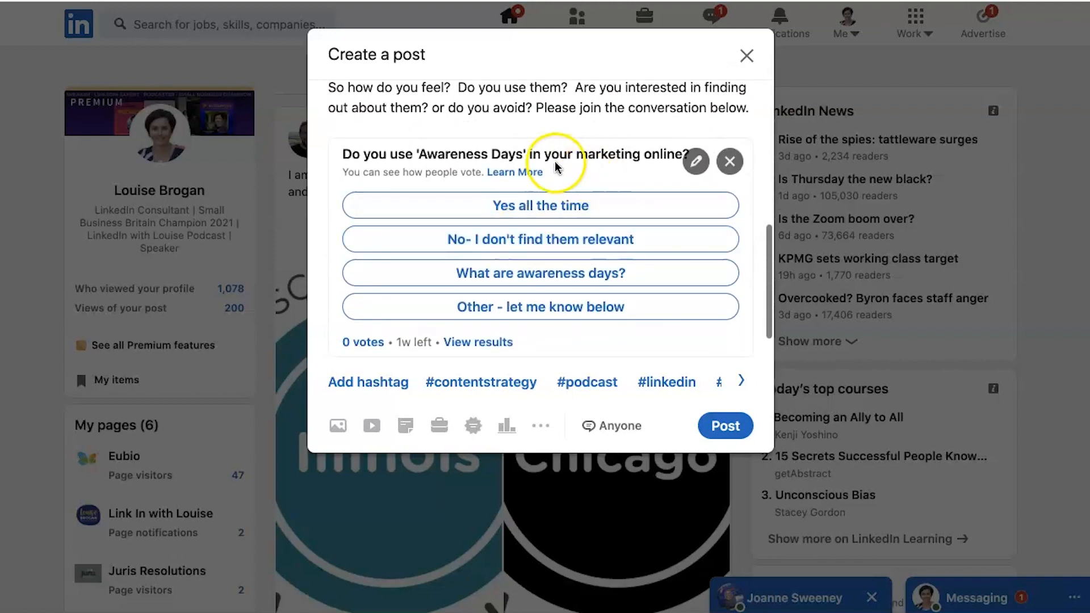
scroll(555, 164, up, 2)
click(752, 216)
key(Return)
key(Return)
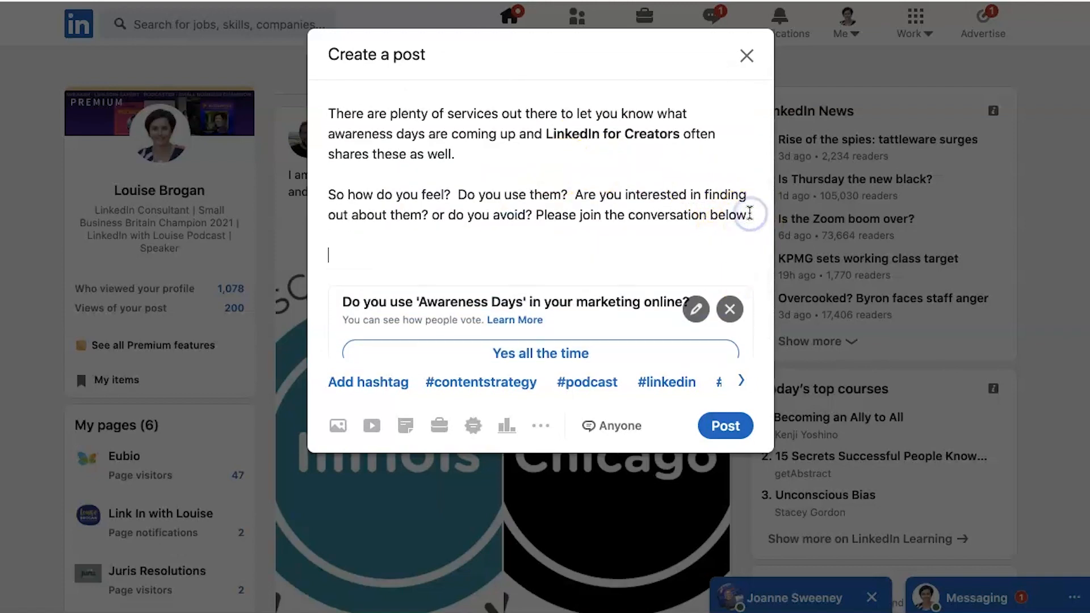
click(484, 382)
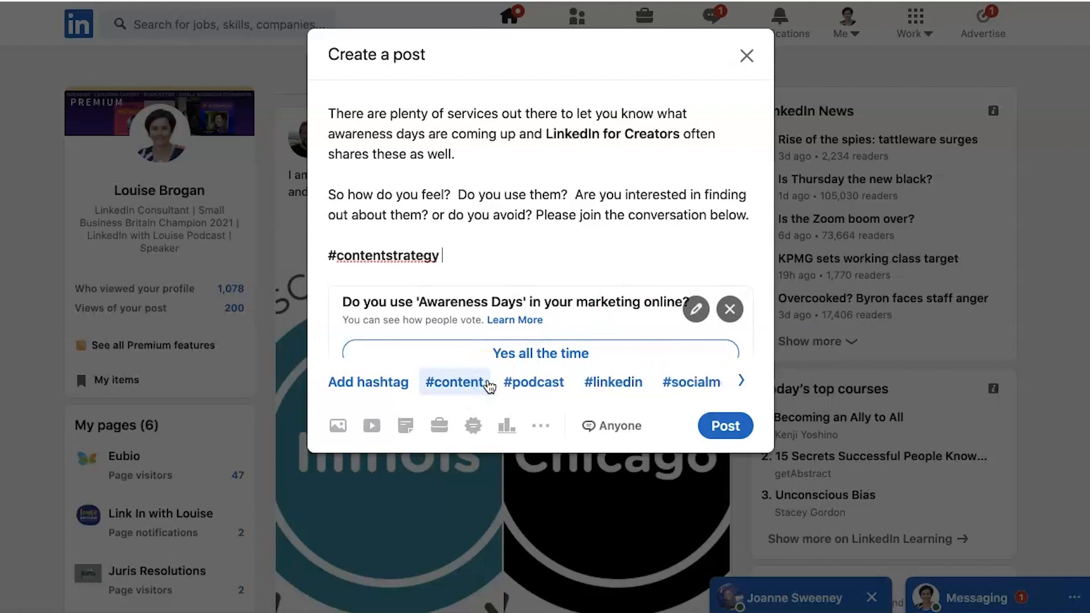
Step: Browse the suggested hashtags and add #contentmarketingtips after #contentstrategy
click(739, 381)
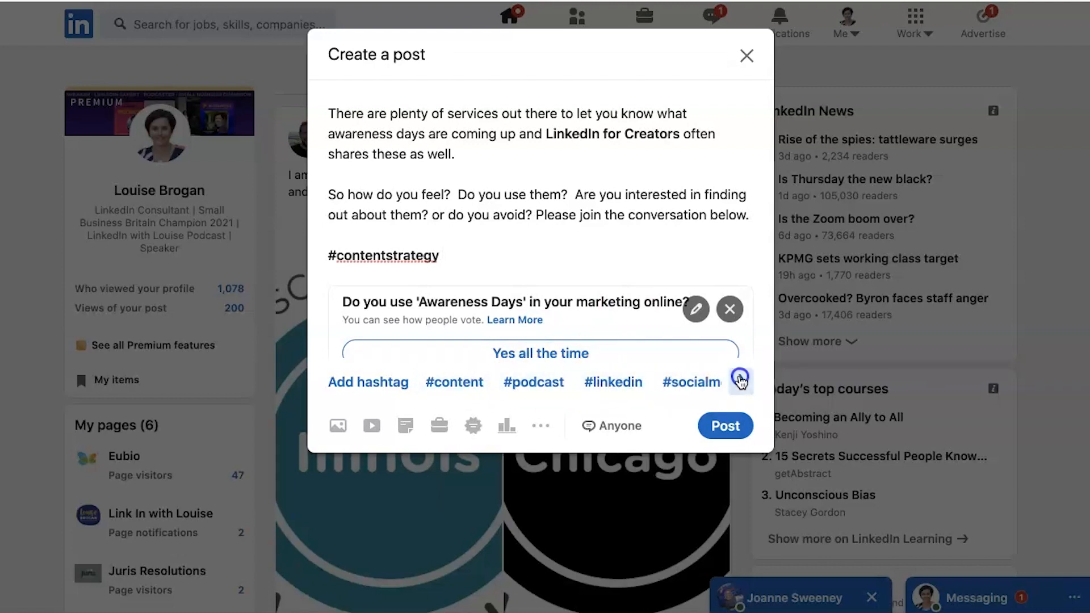
click(740, 381)
click(740, 381)
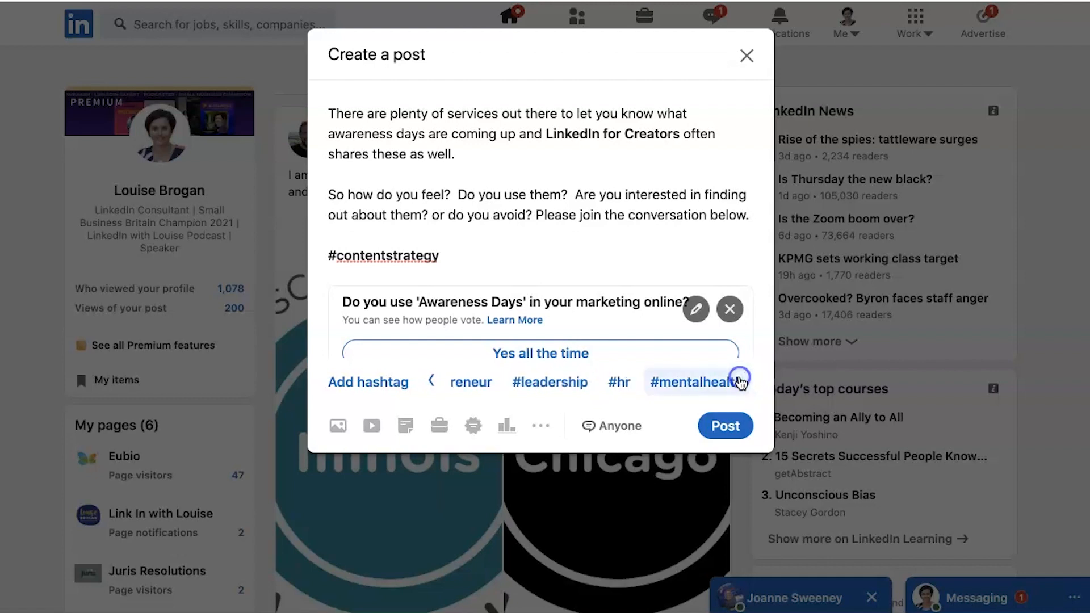
click(494, 249)
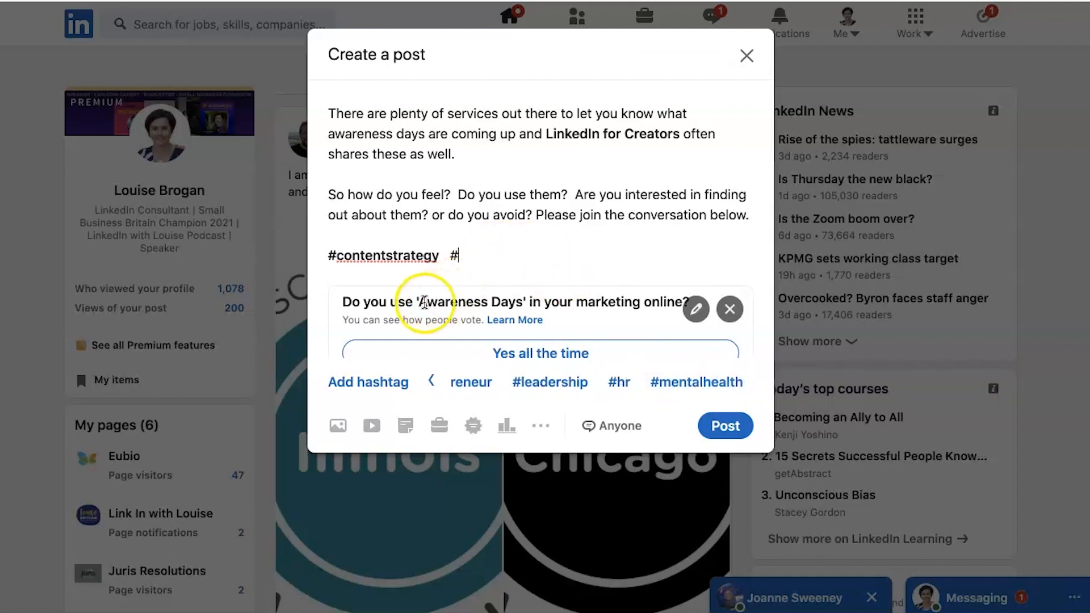
text(#content)
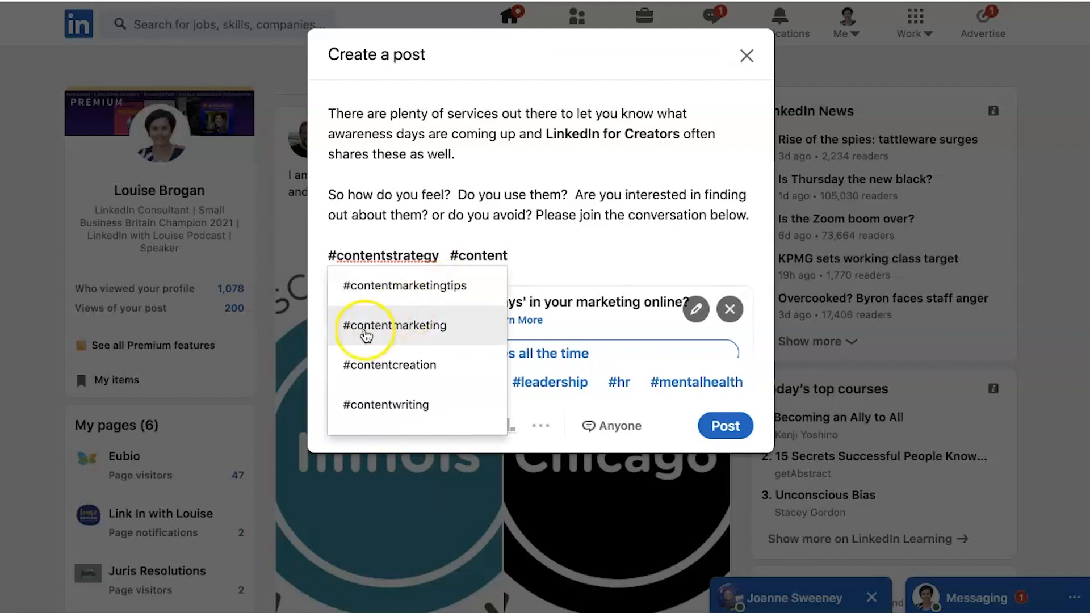
click(407, 295)
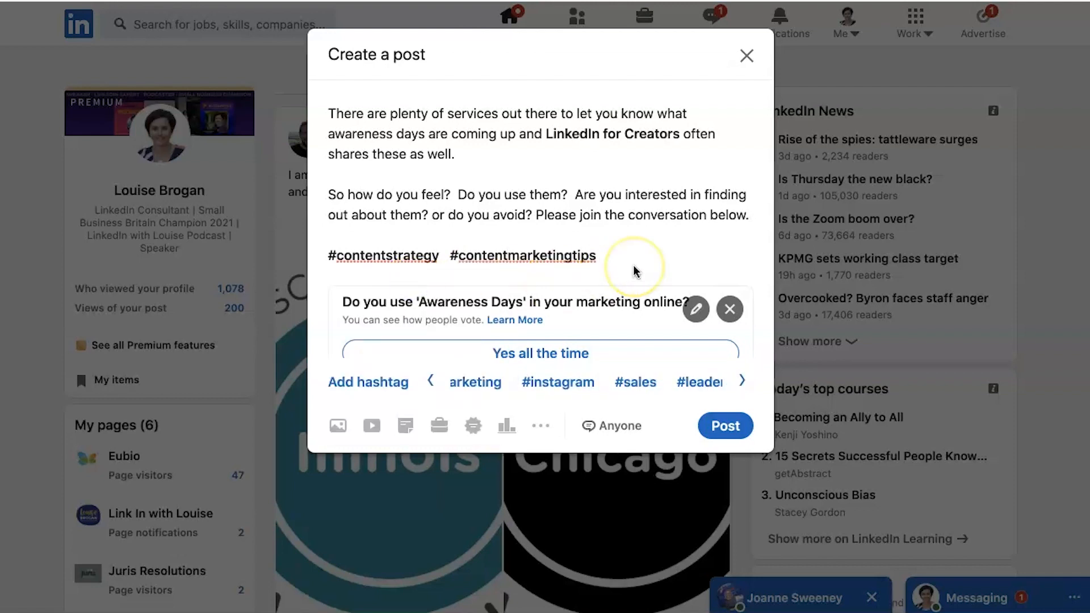
Step: Add #awarenessmonth as the third hashtag and review the whole post with its poll
text(#aware)
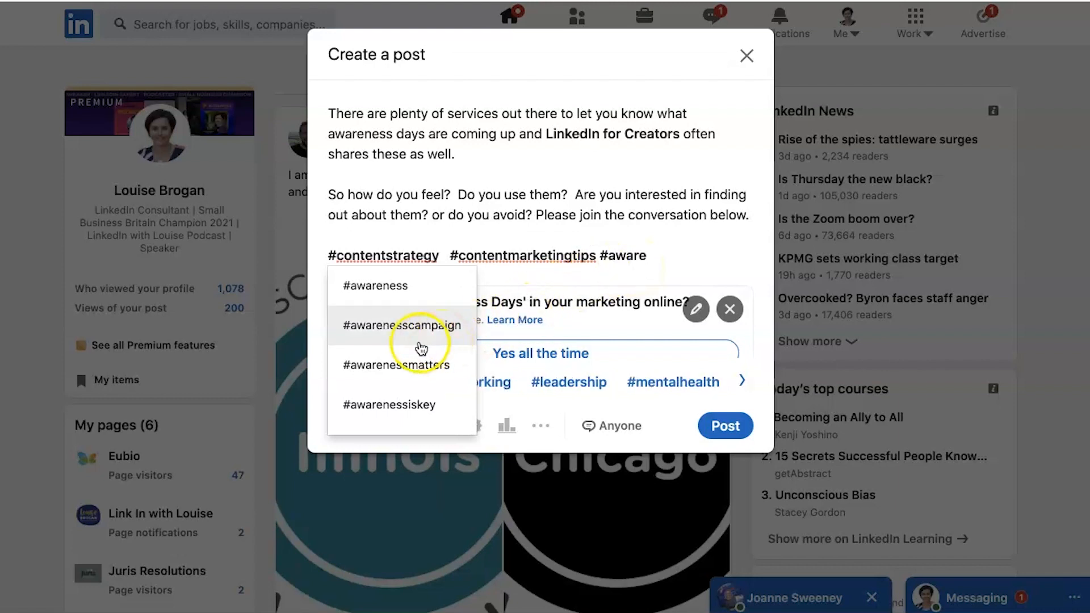
text(ness)
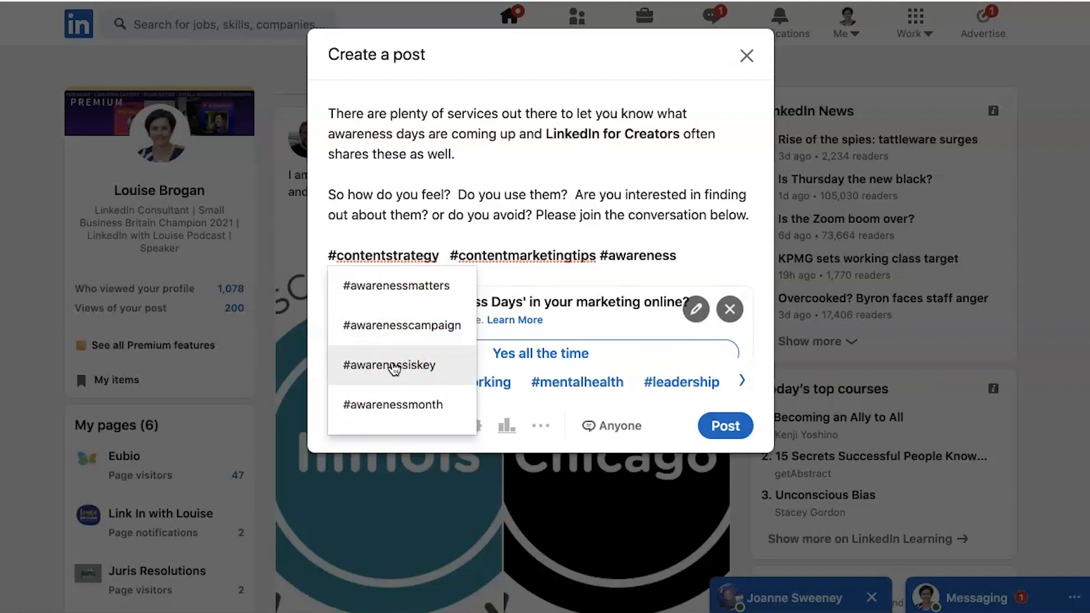
text(d)
key(BackSpace)
click(392, 405)
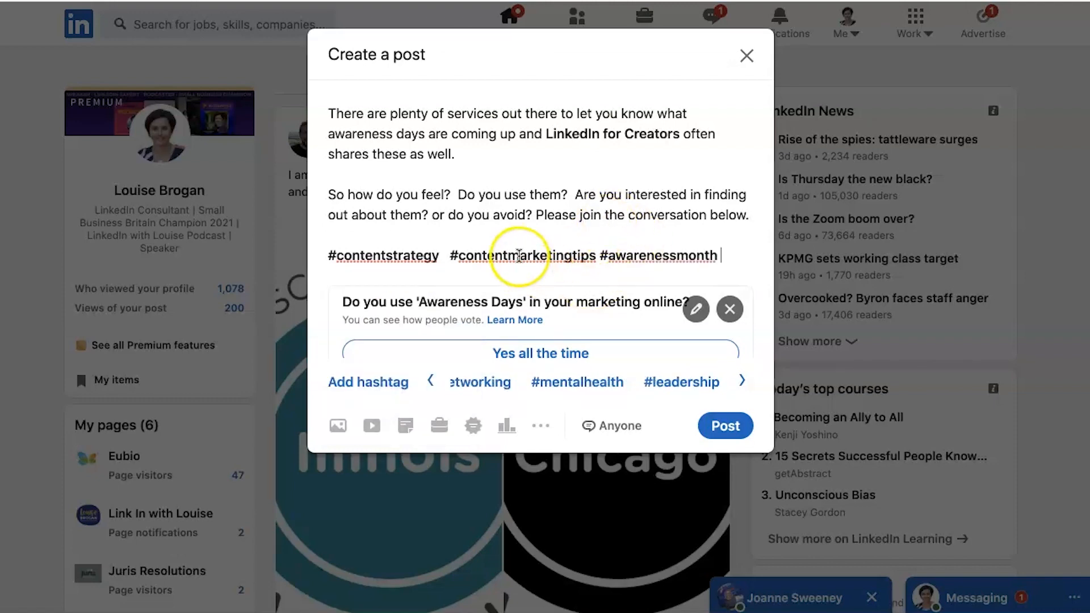
scroll(518, 253, down, 3)
scroll(518, 253, up, 5)
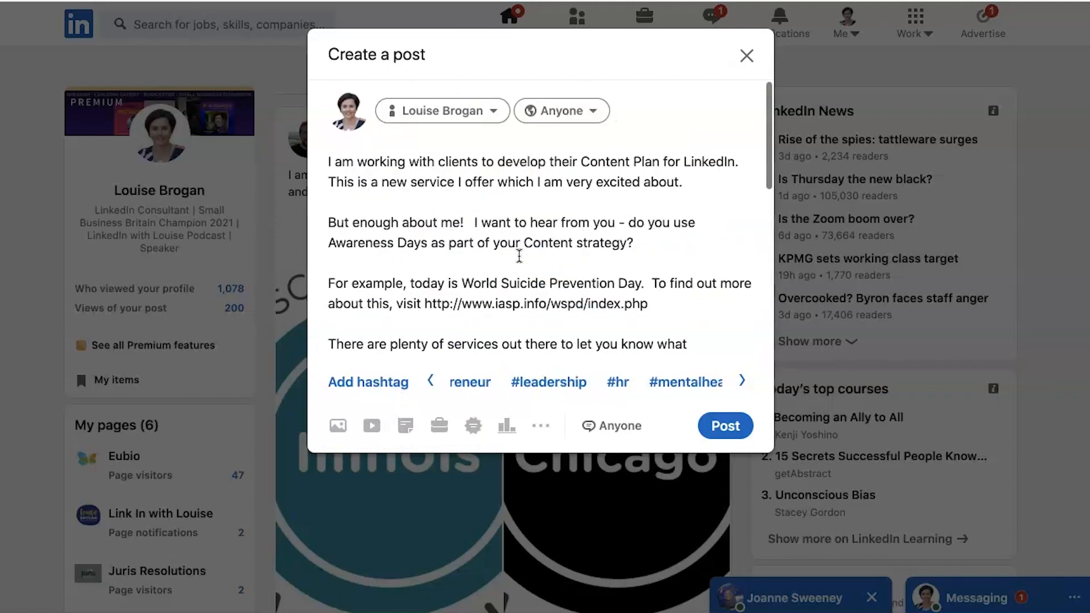
scroll(519, 253, down, 5)
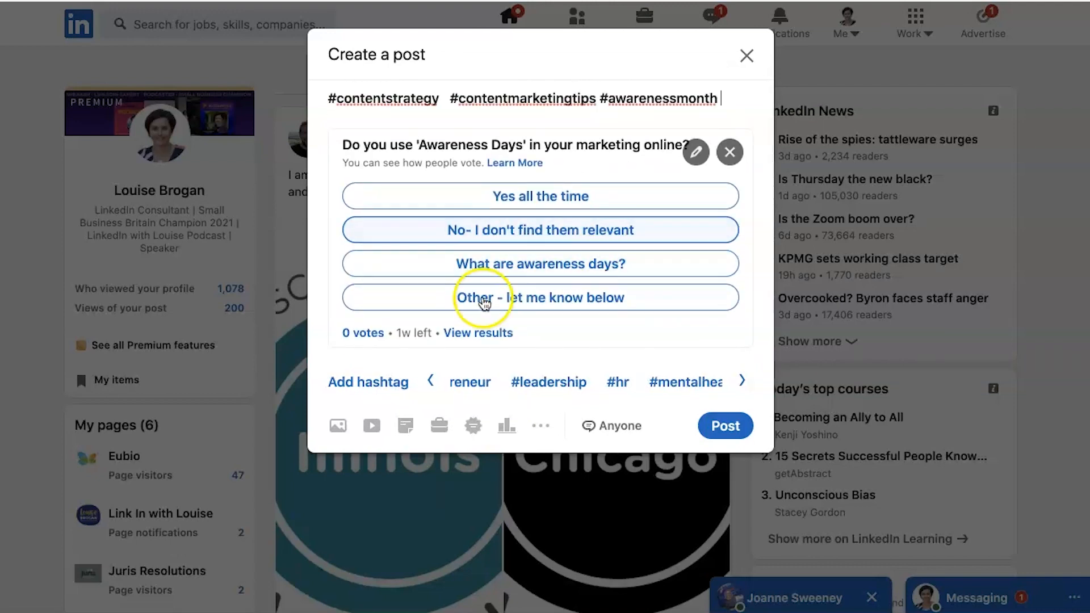
Step: Publish the finished post with the Awareness Days poll
click(736, 429)
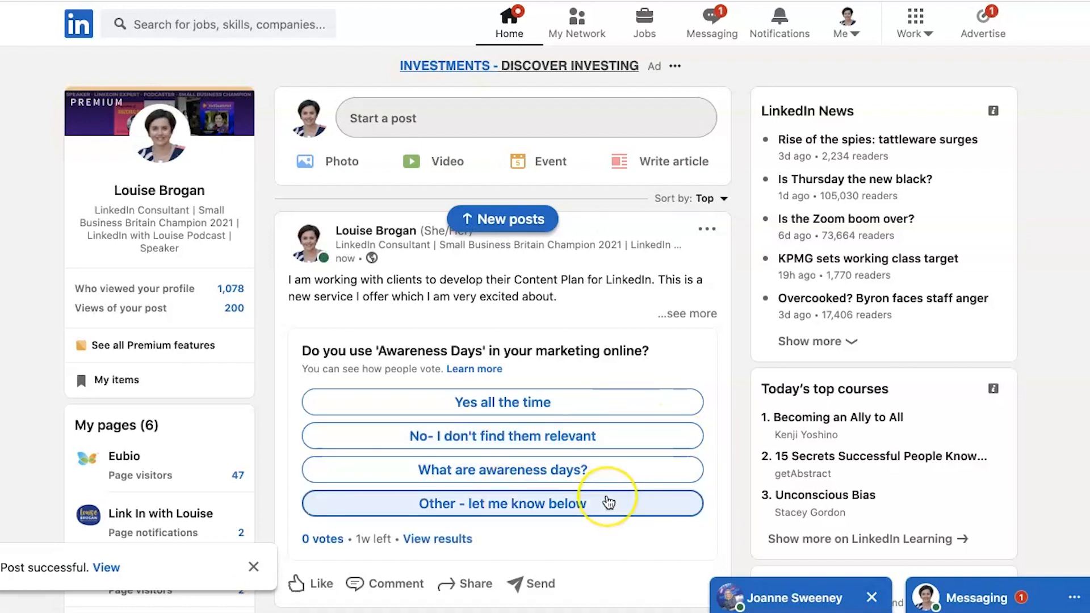
Step: Open the profile's own activity filtered to Posts and find the earlier closed poll about planning LinkedIn content strategically
click(842, 33)
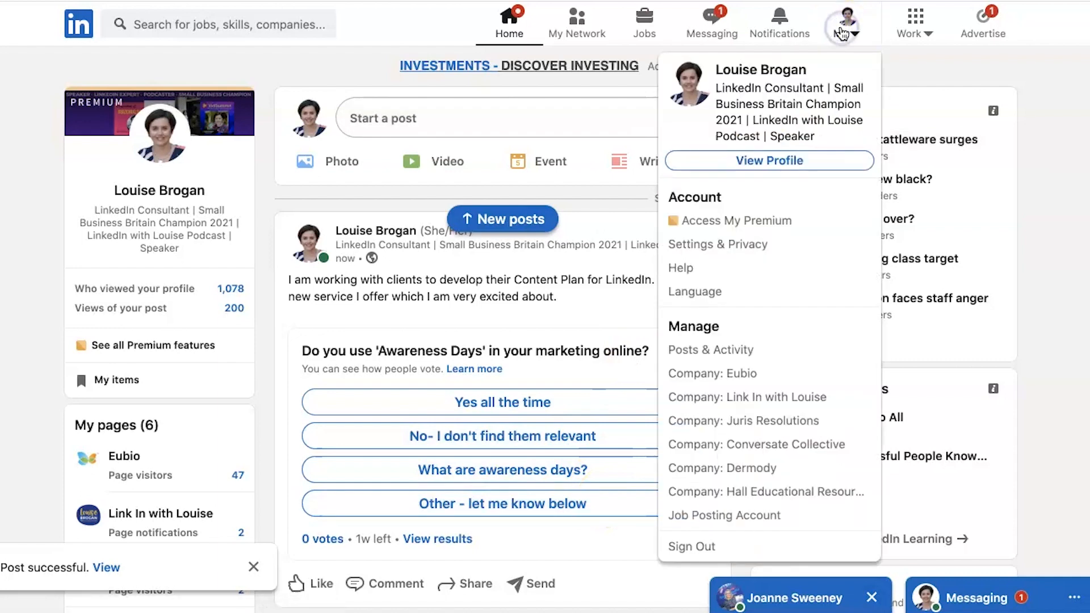
click(700, 355)
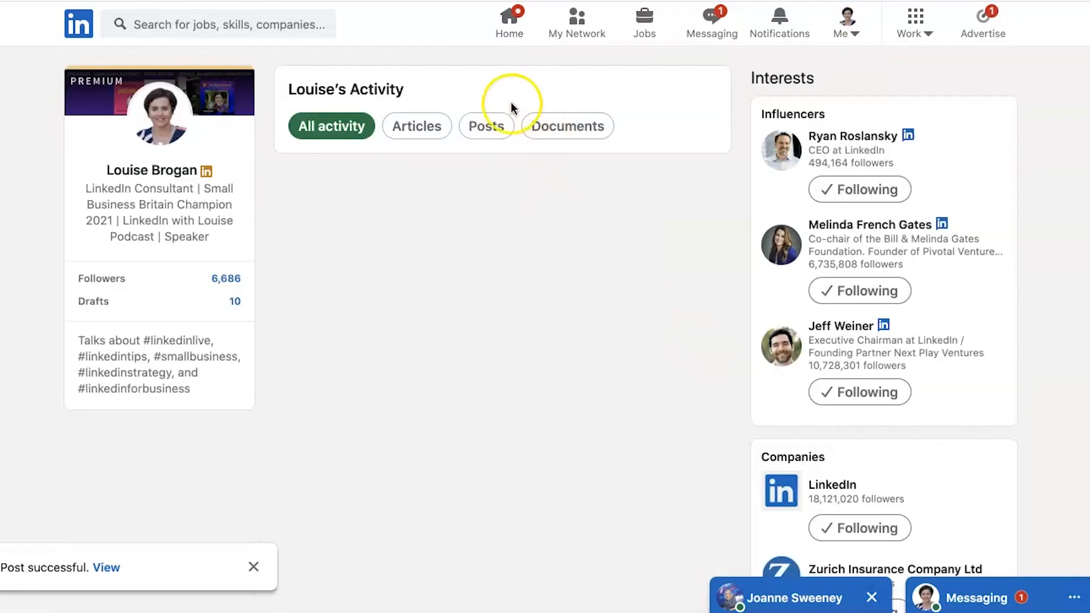
click(487, 127)
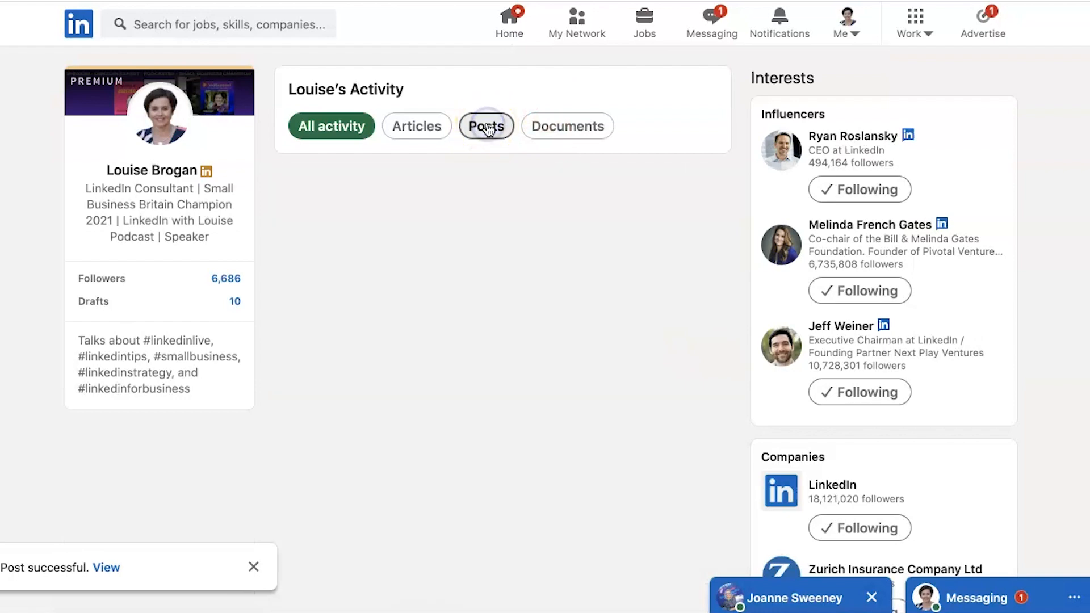
scroll(645, 225, down, 14)
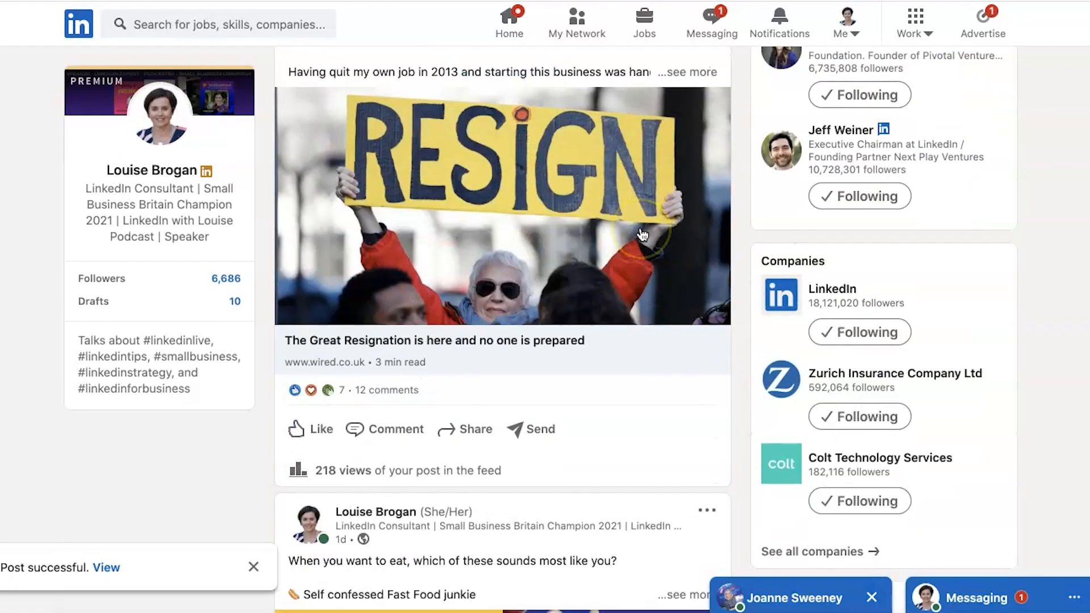
scroll(642, 202, down, 15)
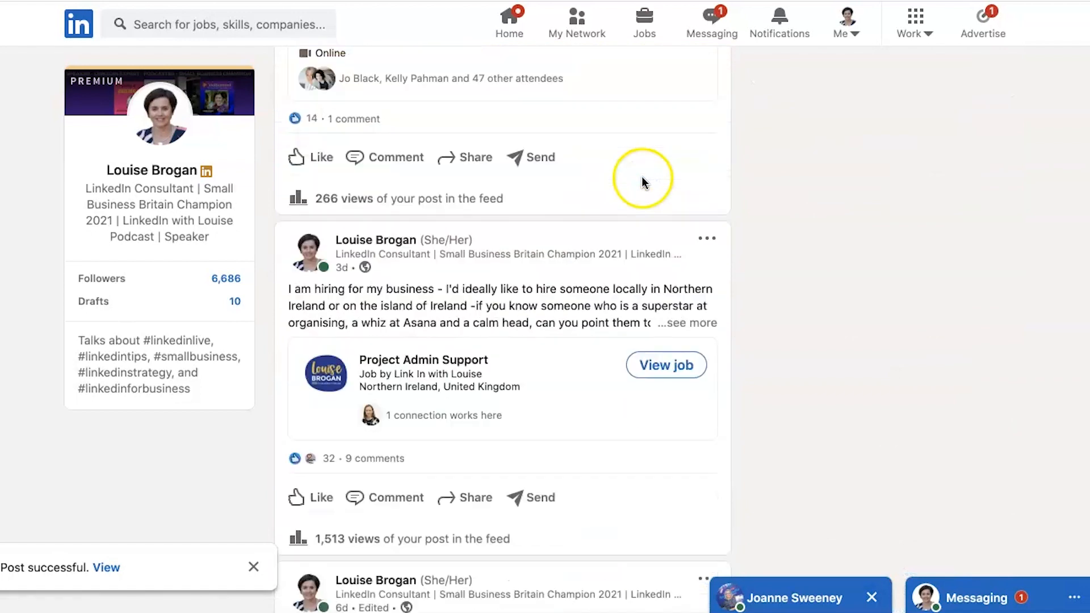
scroll(643, 152, down, 15)
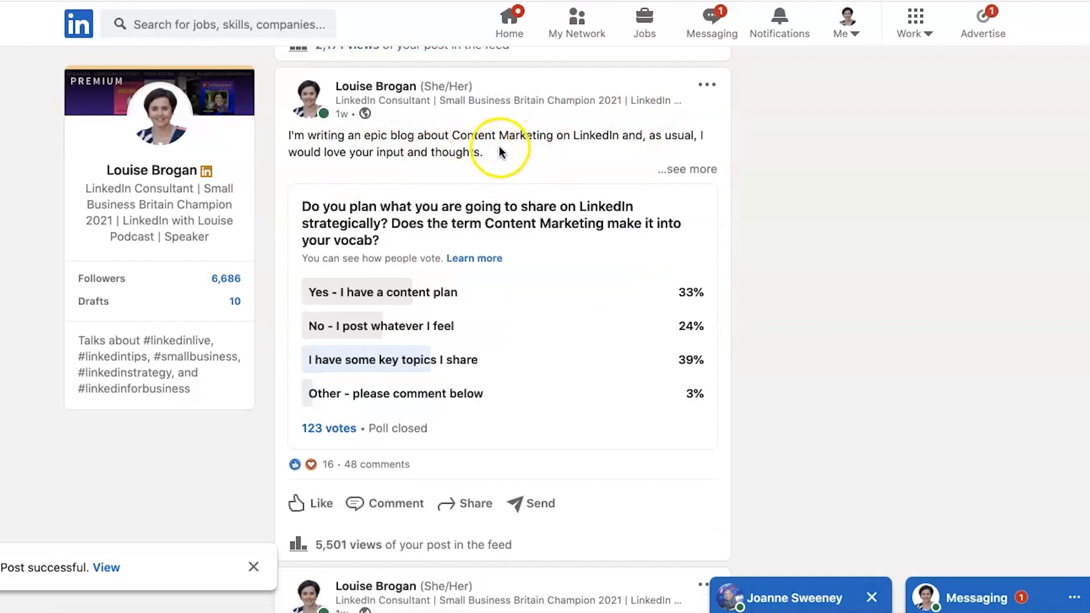
scroll(499, 151, down, 1)
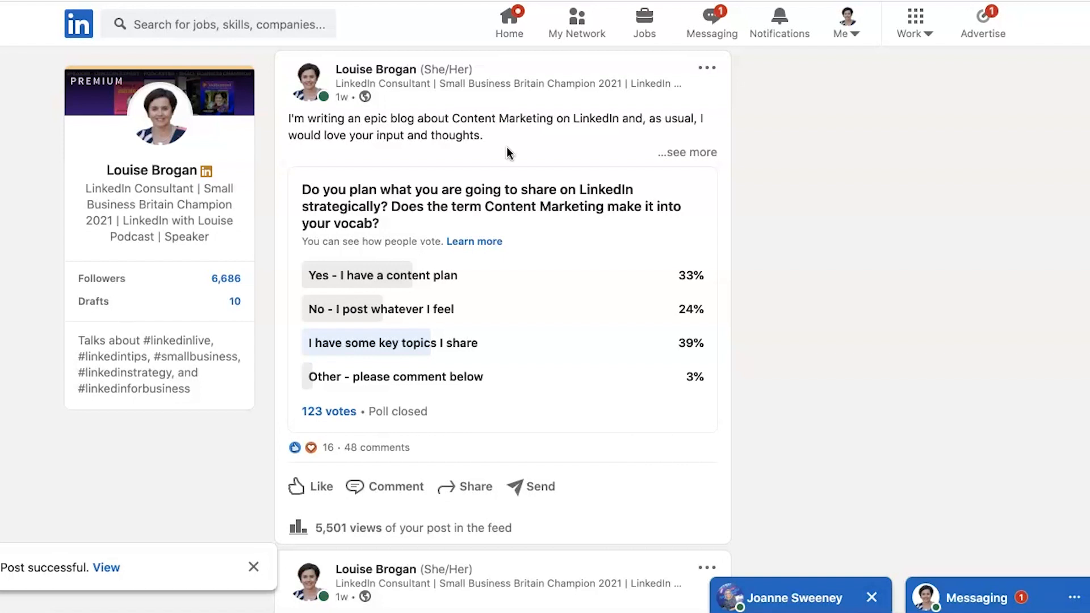
Step: Expand the full text of the content-planning poll post and read through its poll results and comments
click(684, 153)
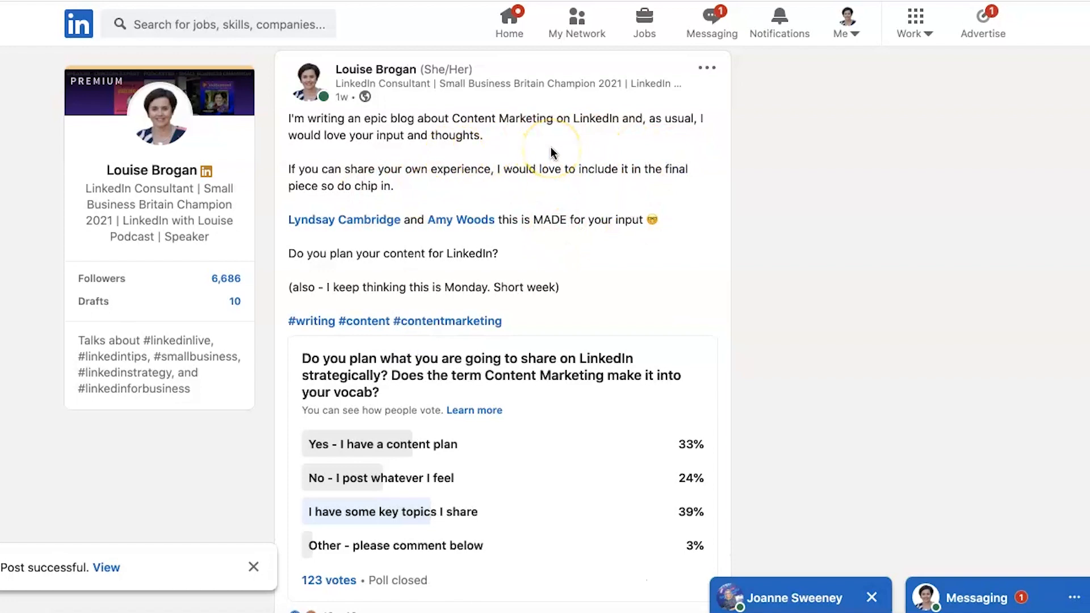
scroll(571, 218, down, 4)
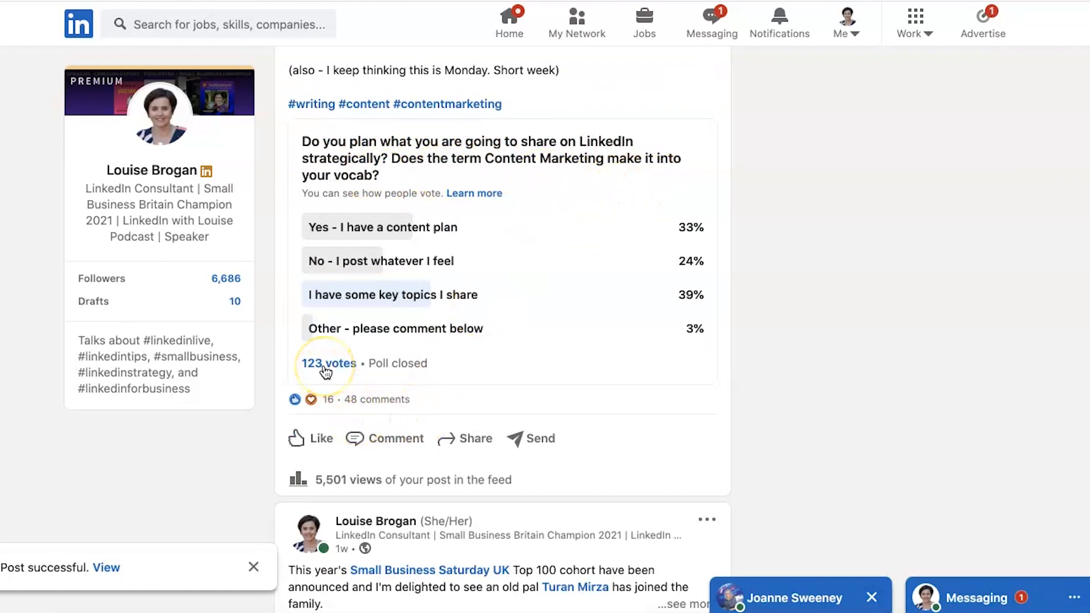
click(379, 400)
scroll(381, 405, down, 6)
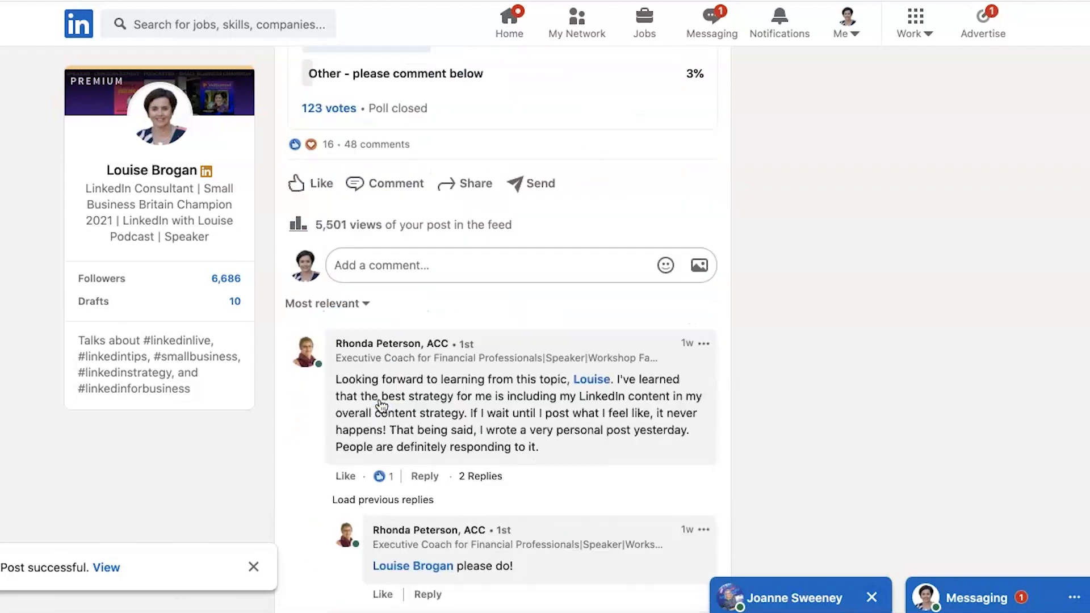
scroll(381, 405, down, 8)
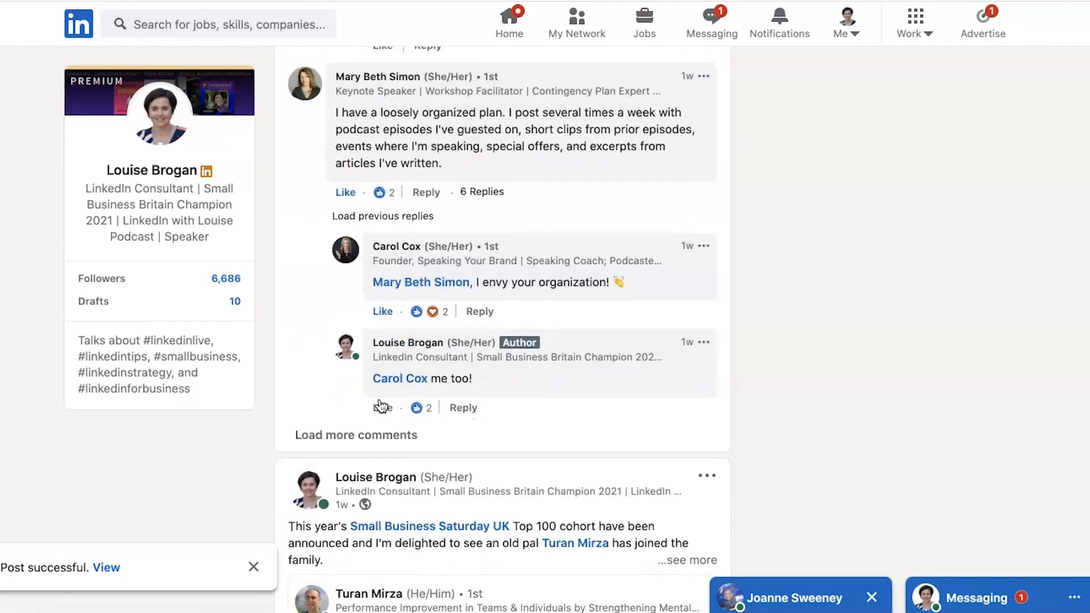
scroll(381, 407, up, 10)
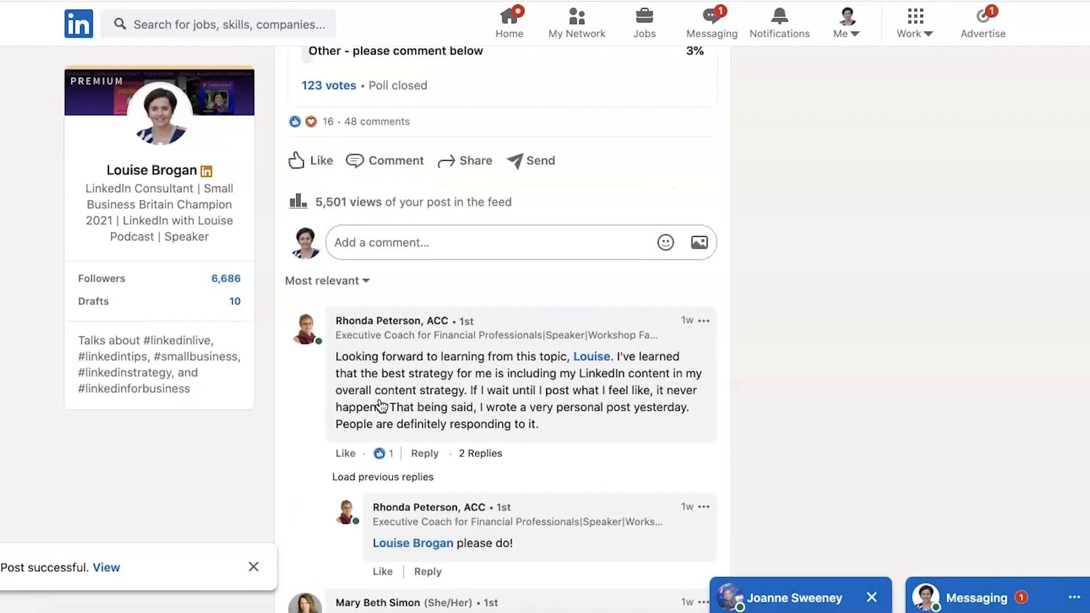
scroll(380, 404, up, 2)
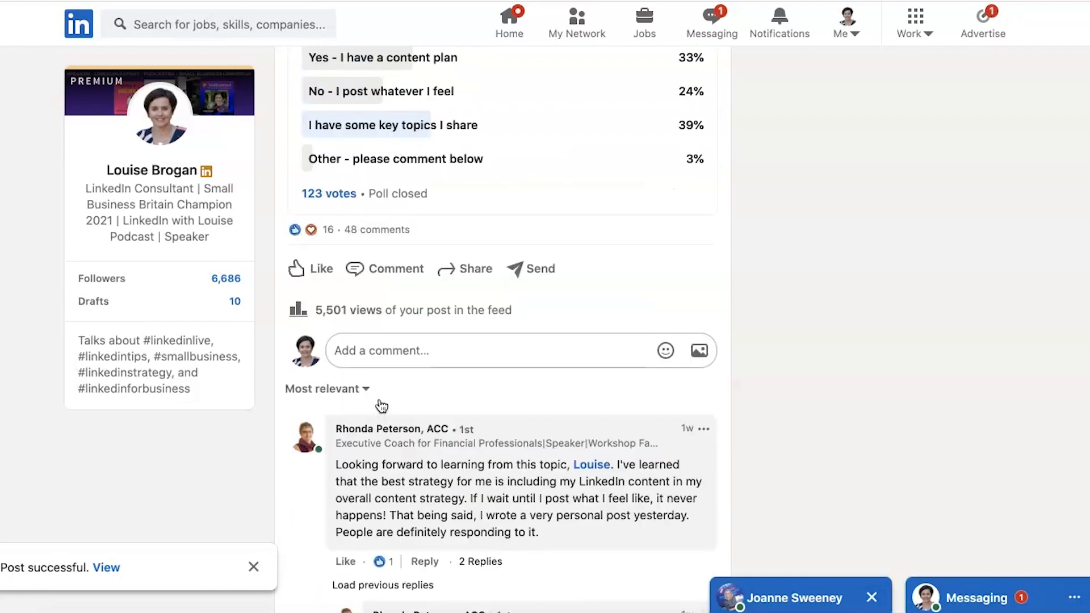
Step: Examine the poll post's view analytics by company, job title and location, including the expanded lists, and close them
click(332, 315)
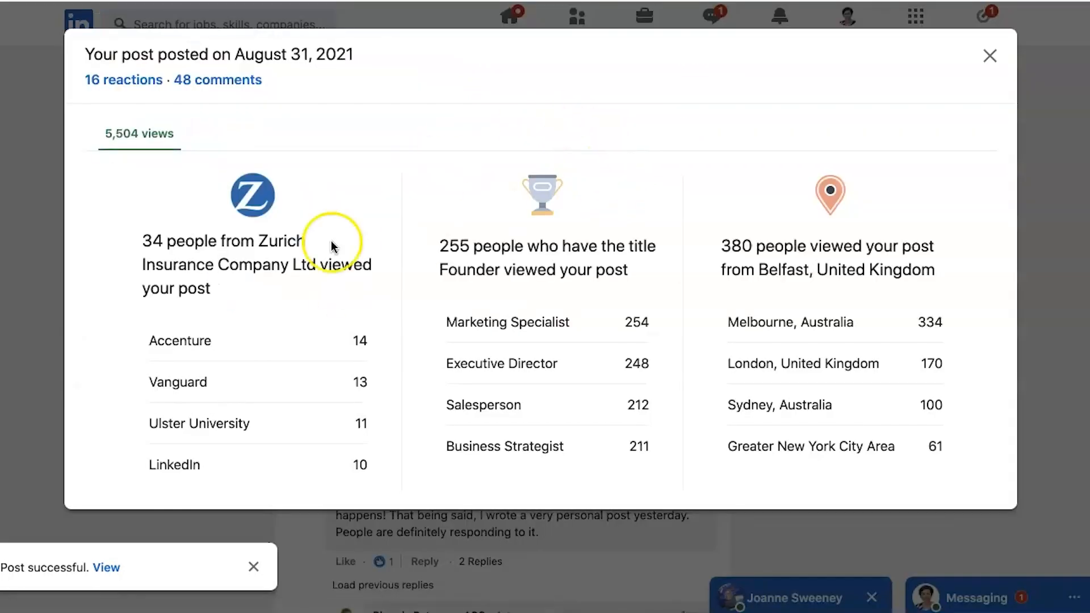
scroll(335, 368, down, 1)
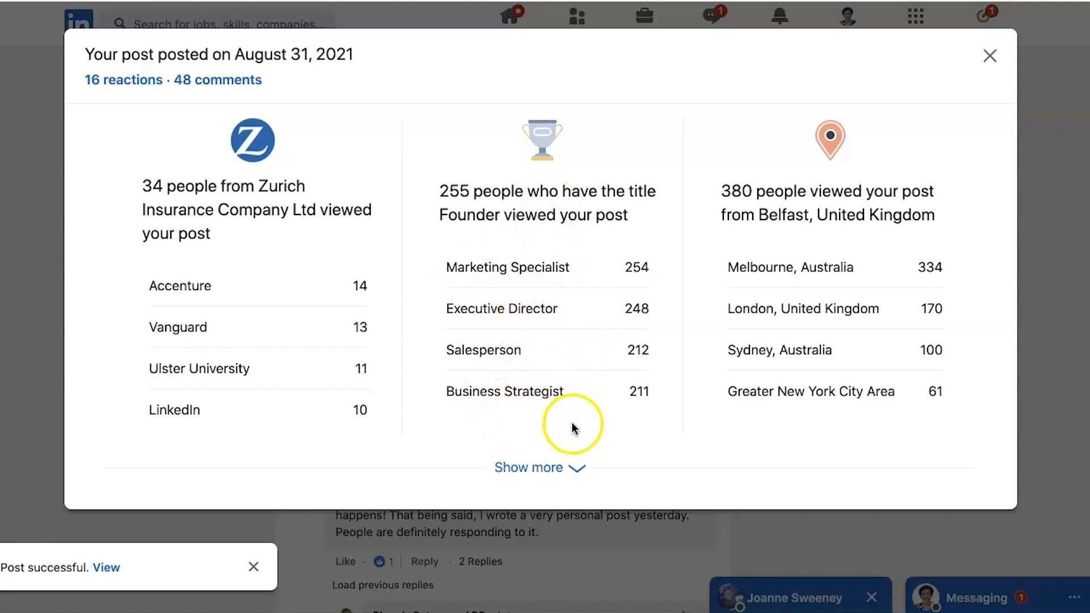
click(540, 467)
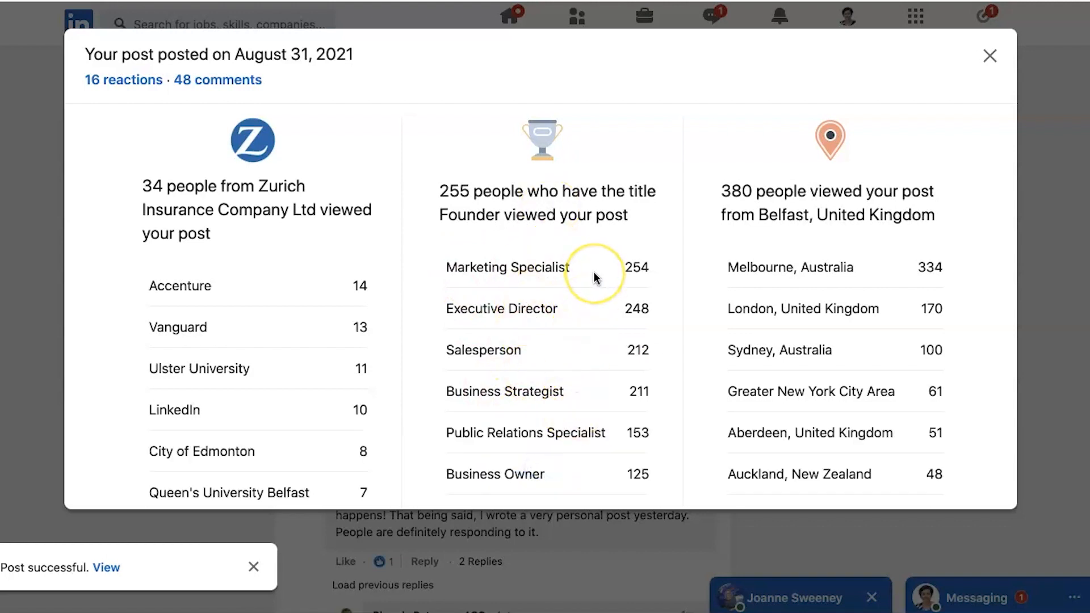
scroll(590, 279, down, 3)
scroll(595, 277, up, 3)
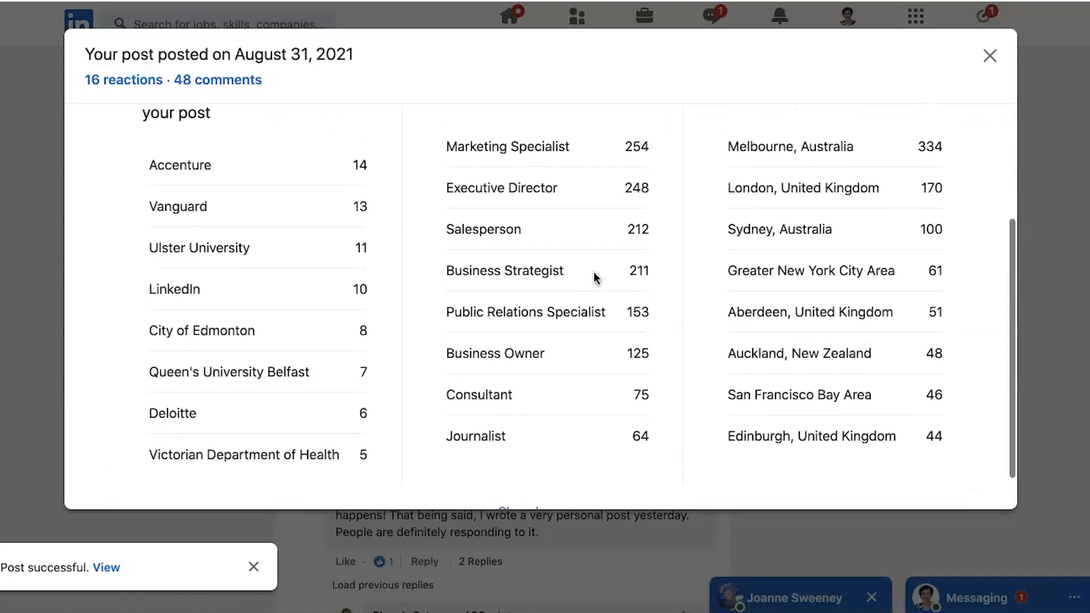
scroll(594, 280, up, 1)
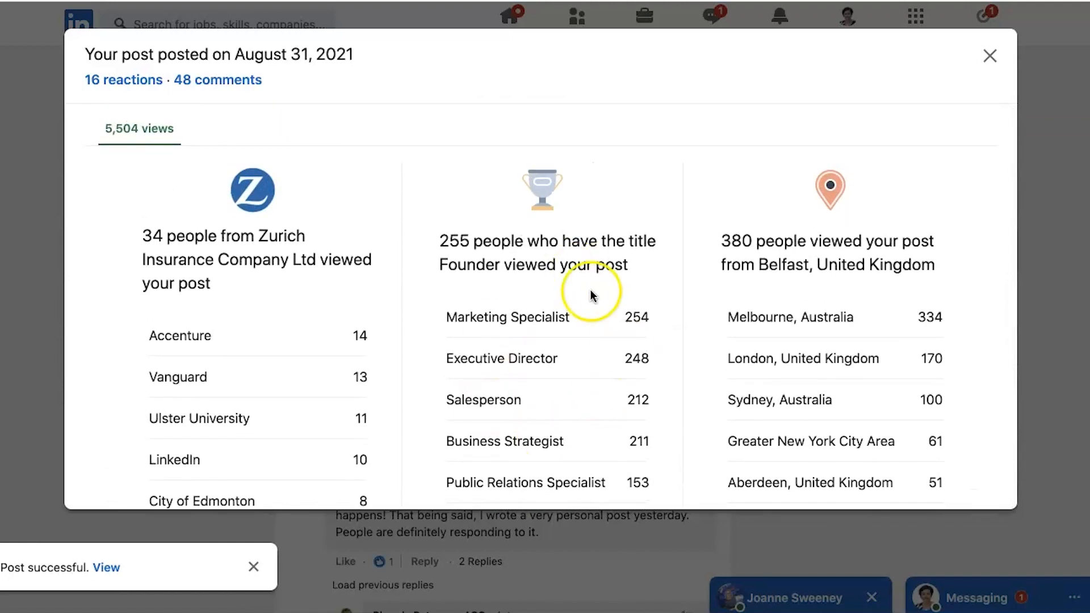
click(990, 59)
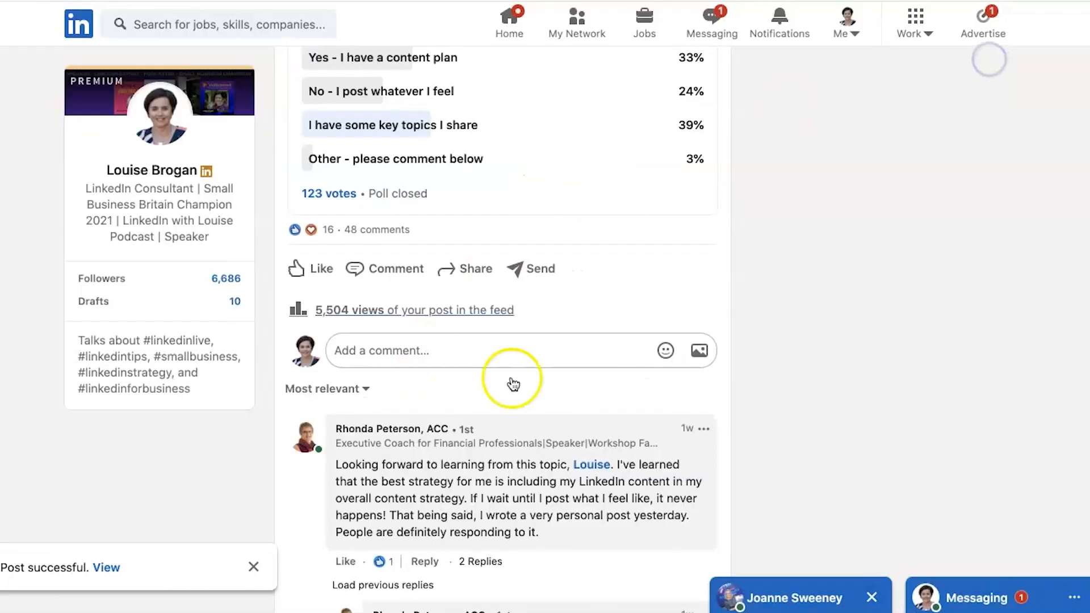
Step: Compare the content-planning poll's feed views with those of the neighbouring posts and return to the home feed
scroll(488, 316, up, 3)
scroll(493, 319, up, 5)
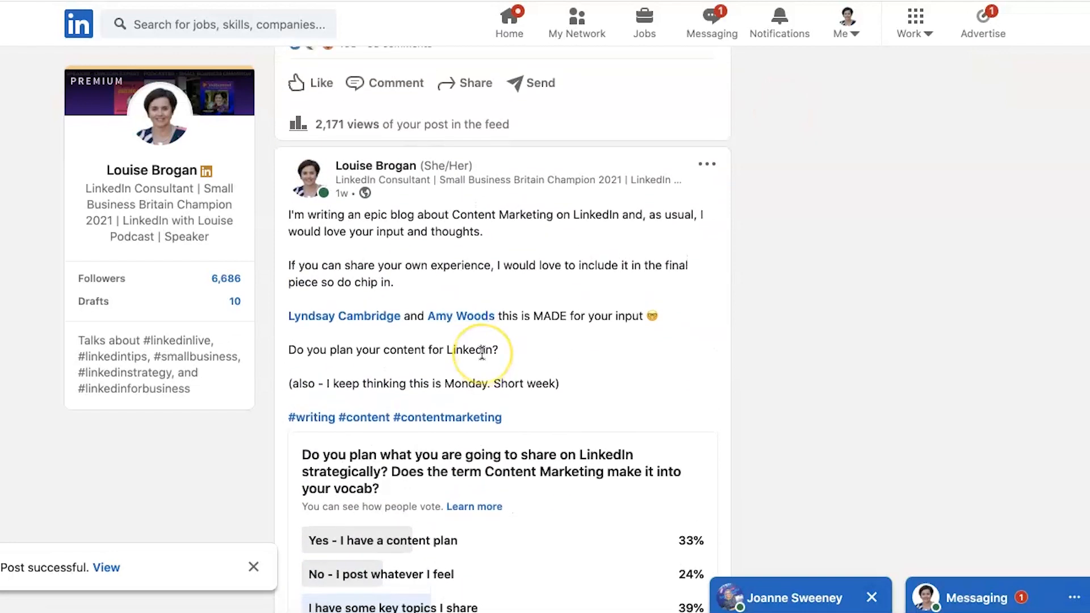
scroll(480, 349, up, 8)
scroll(482, 352, up, 2)
scroll(474, 355, down, 5)
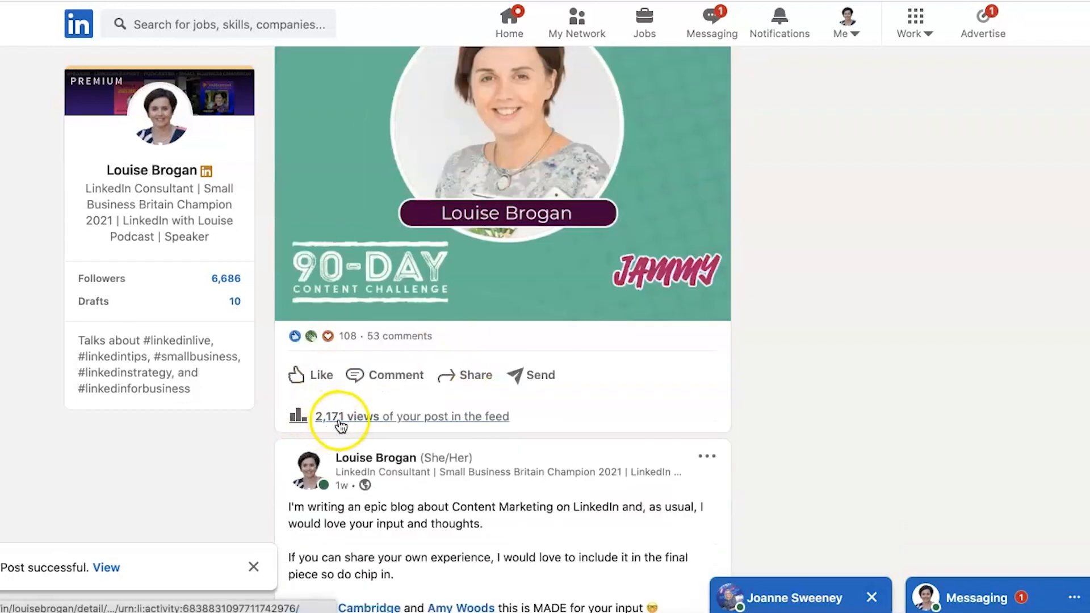
scroll(604, 406, down, 13)
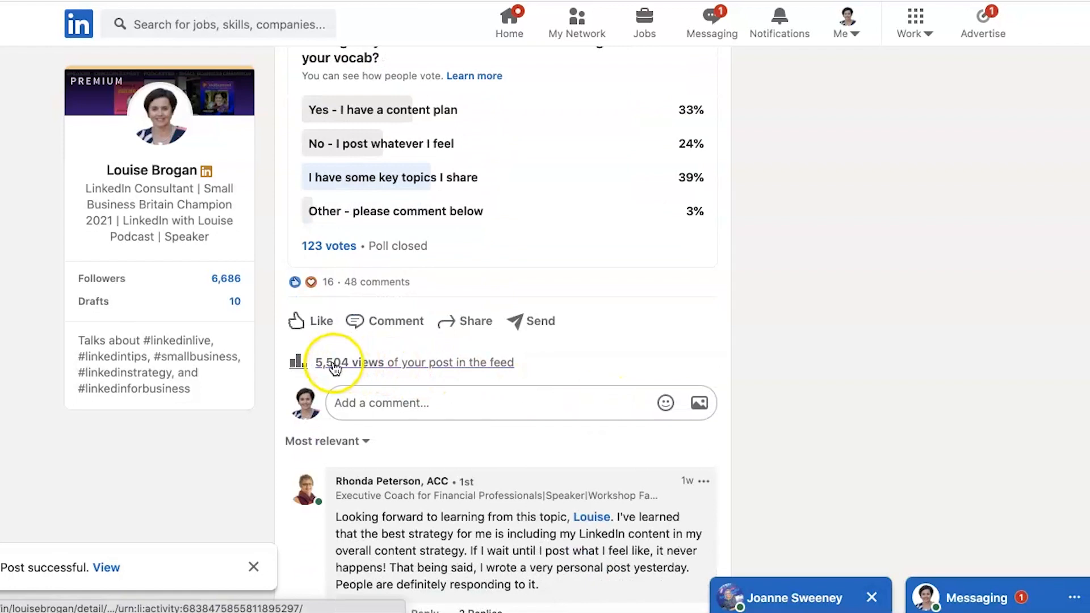
scroll(584, 358, down, 20)
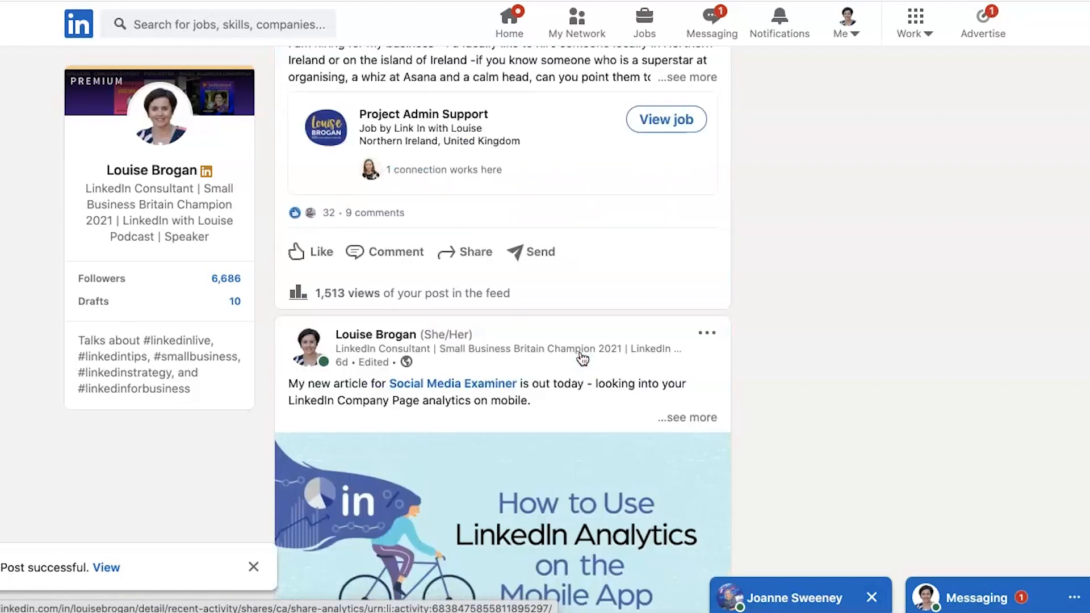
scroll(582, 357, up, 6)
click(512, 21)
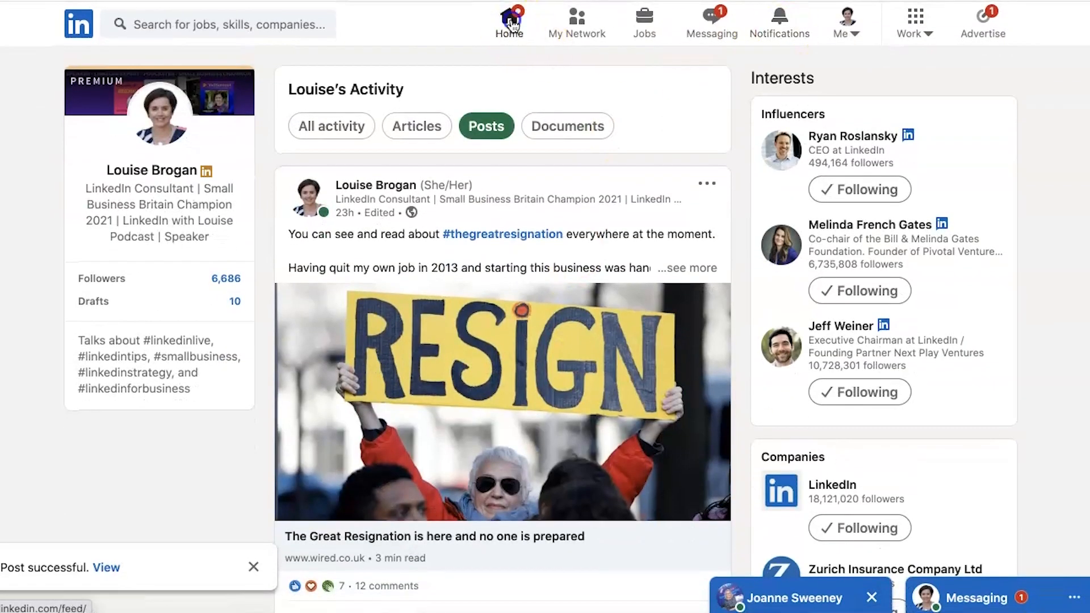